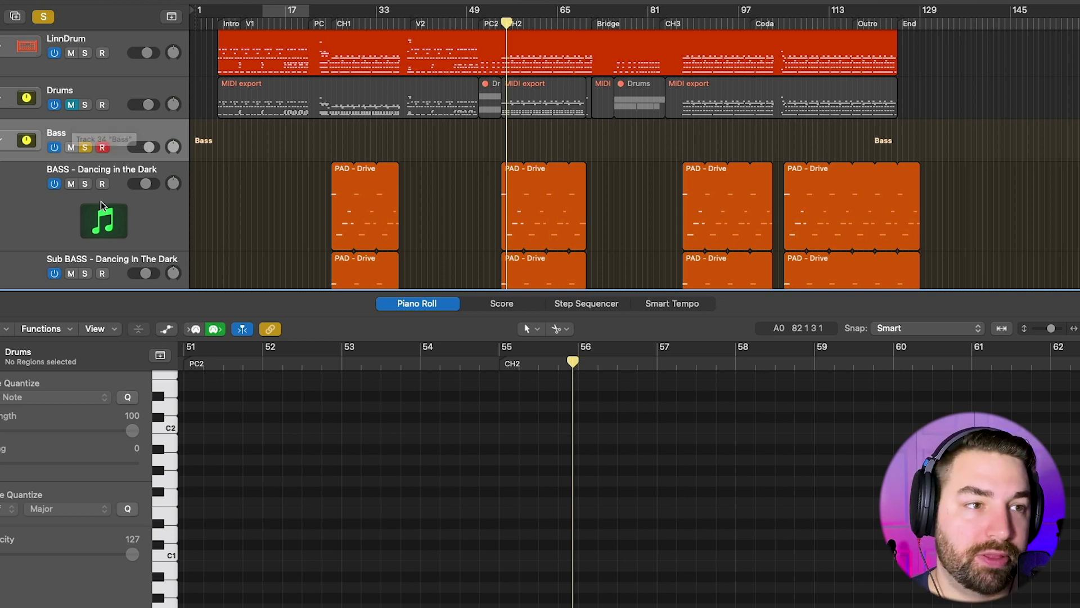
- Solo BASS - Dancing in the Dark and play from bar 55, then solo BASS - Odd Look at the Bridge
click(85, 183)
key(space)
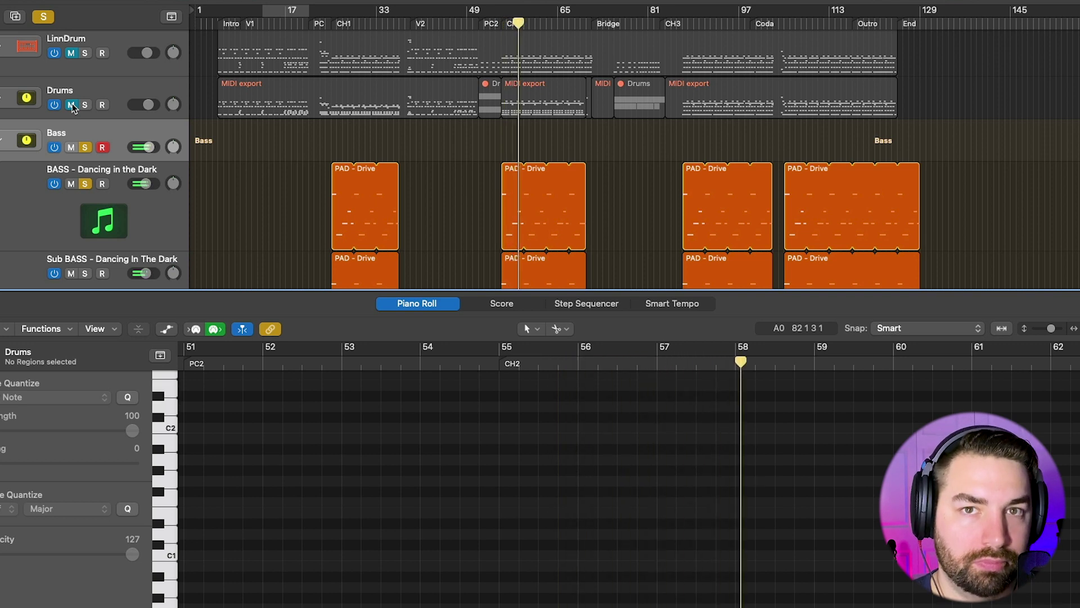
scroll(444, 167, down, 5)
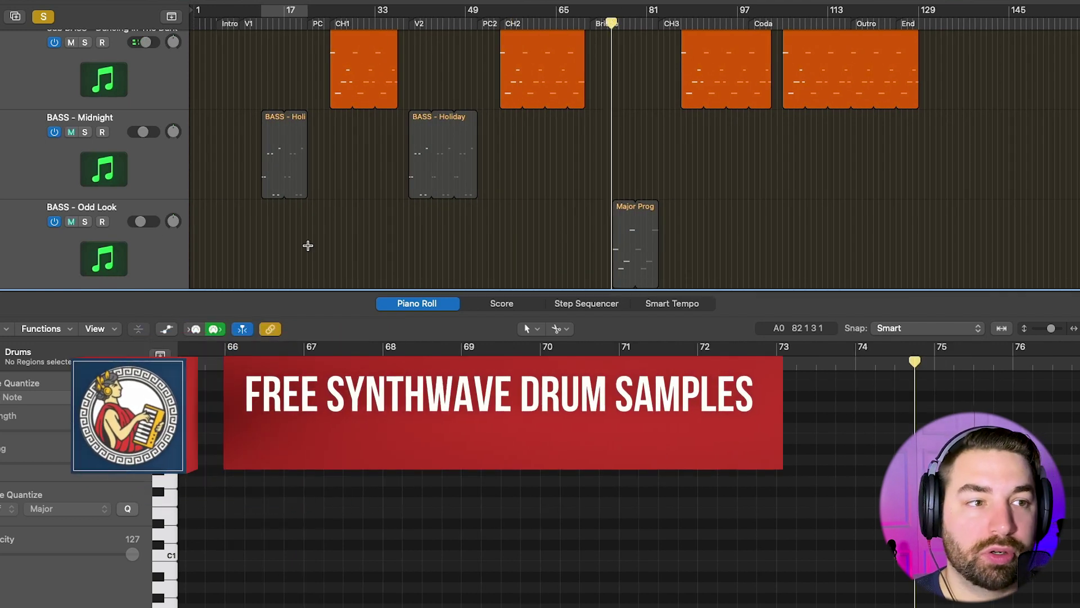
click(634, 242)
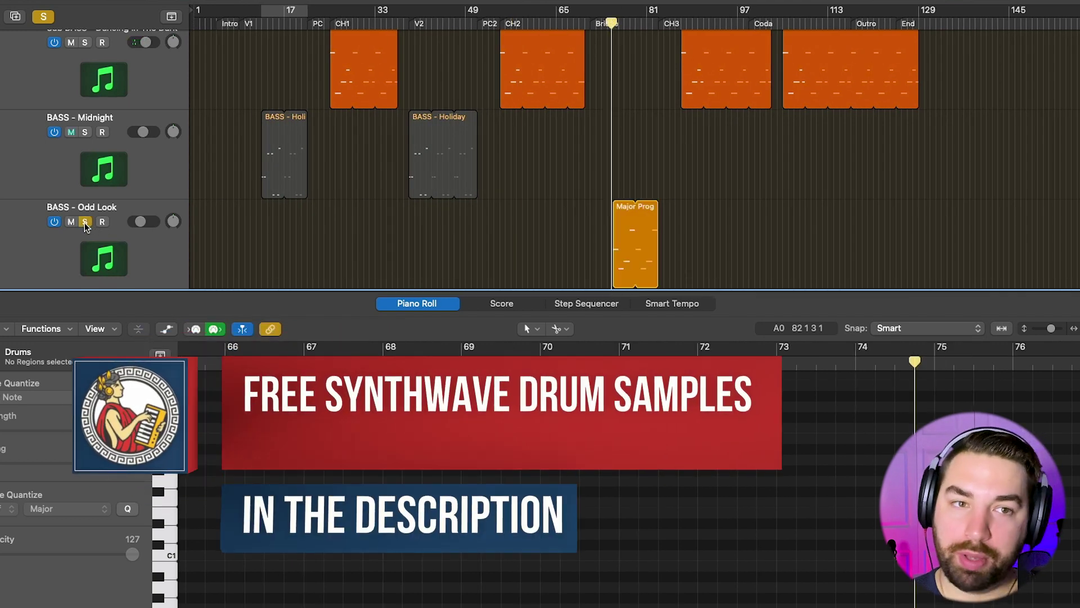
key(s)
scroll(636, 122, up, 2)
scroll(634, 120, down, 5)
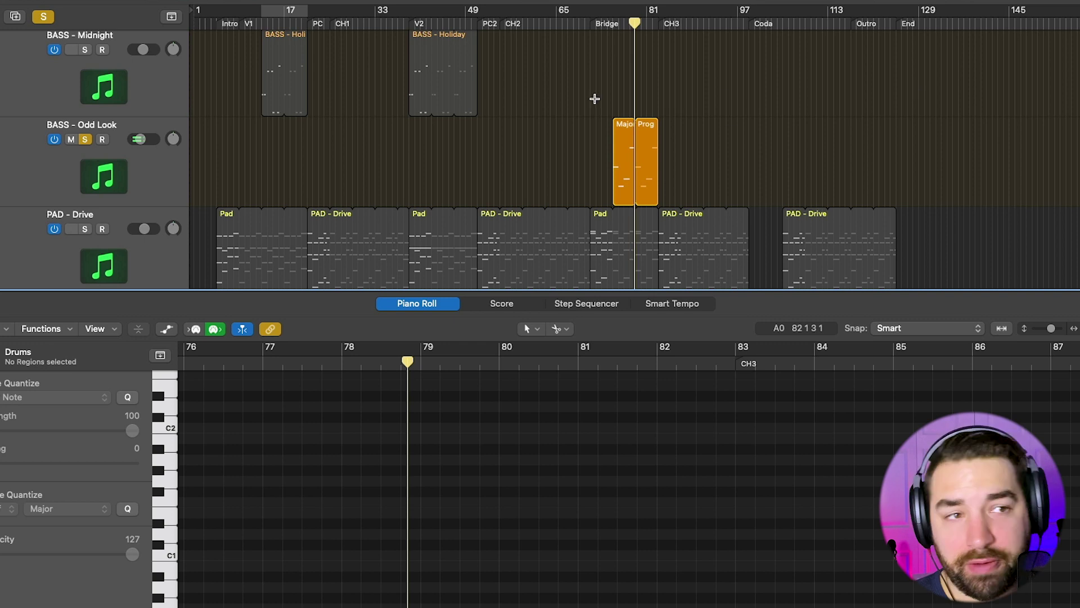
- Move playback to bar 13, solo BASS - Midnight and unsolo BASS - Odd Look
scroll(594, 99, up, 3)
click(263, 23)
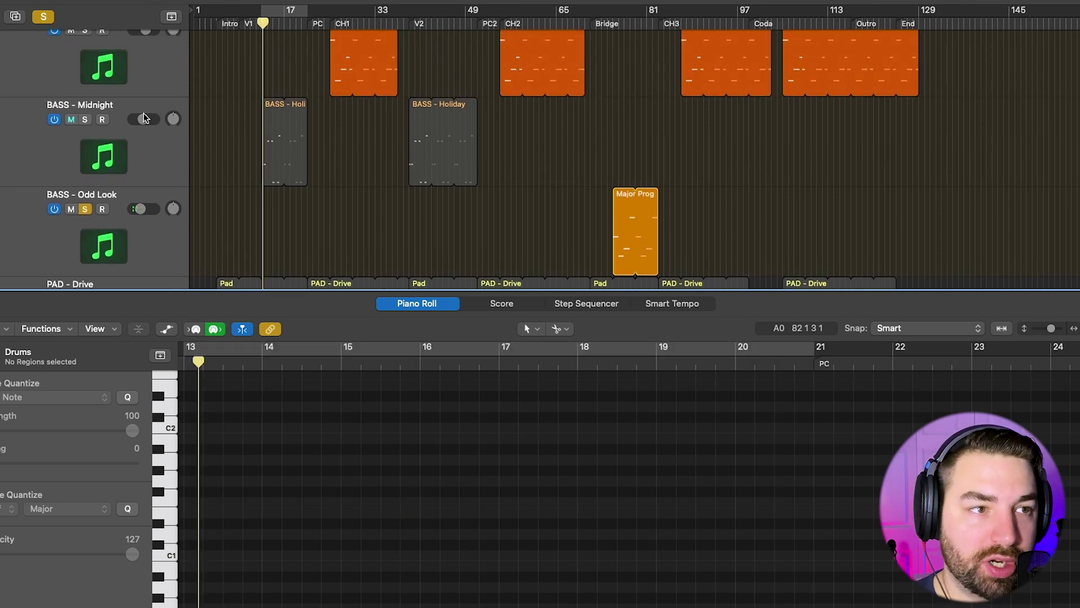
click(84, 119)
click(84, 212)
- Jump playback to the CH1 marker at bar 25
scroll(73, 180, up, 2)
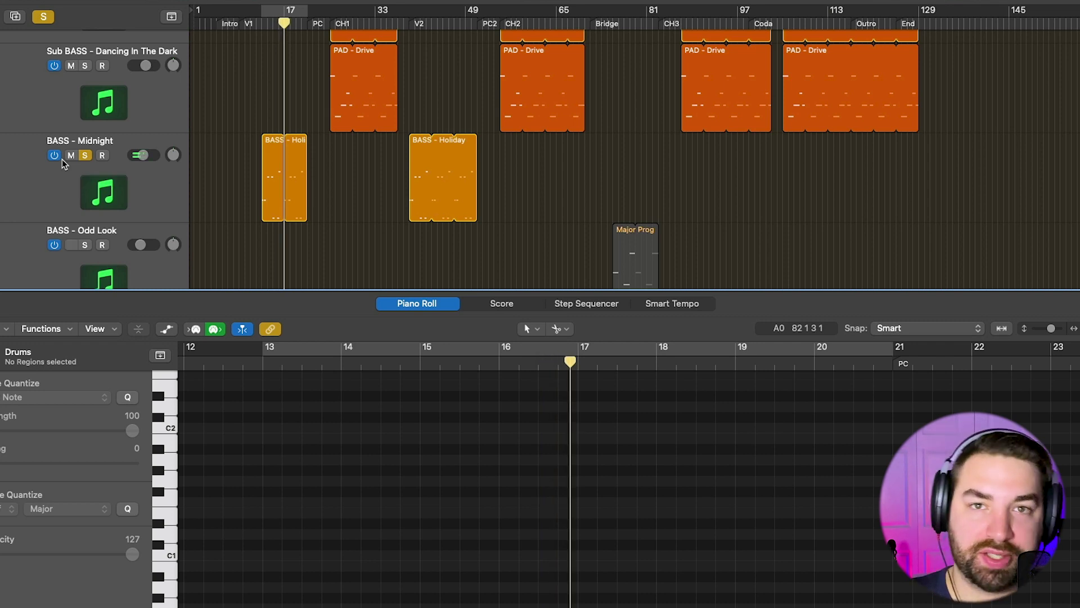
scroll(64, 163, up, 5)
click(334, 23)
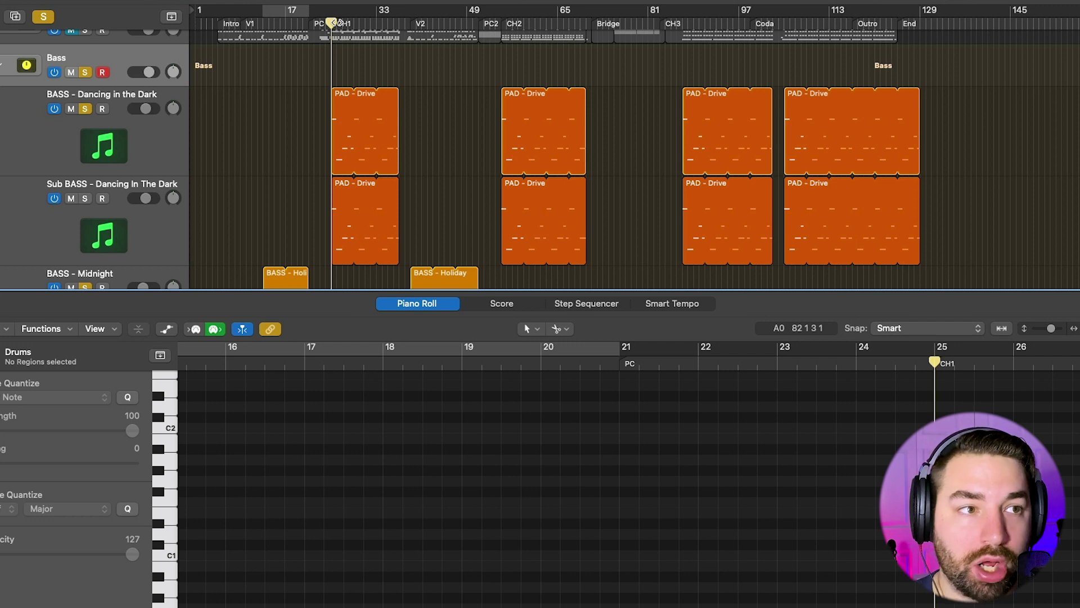
scroll(436, 166, down, 3)
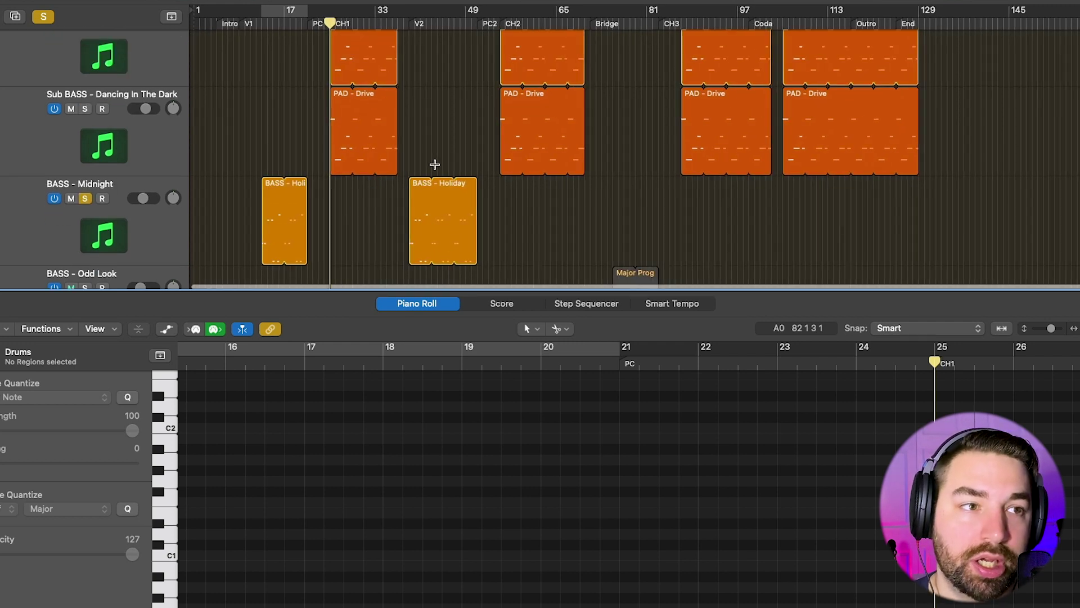
scroll(435, 164, up, 2)
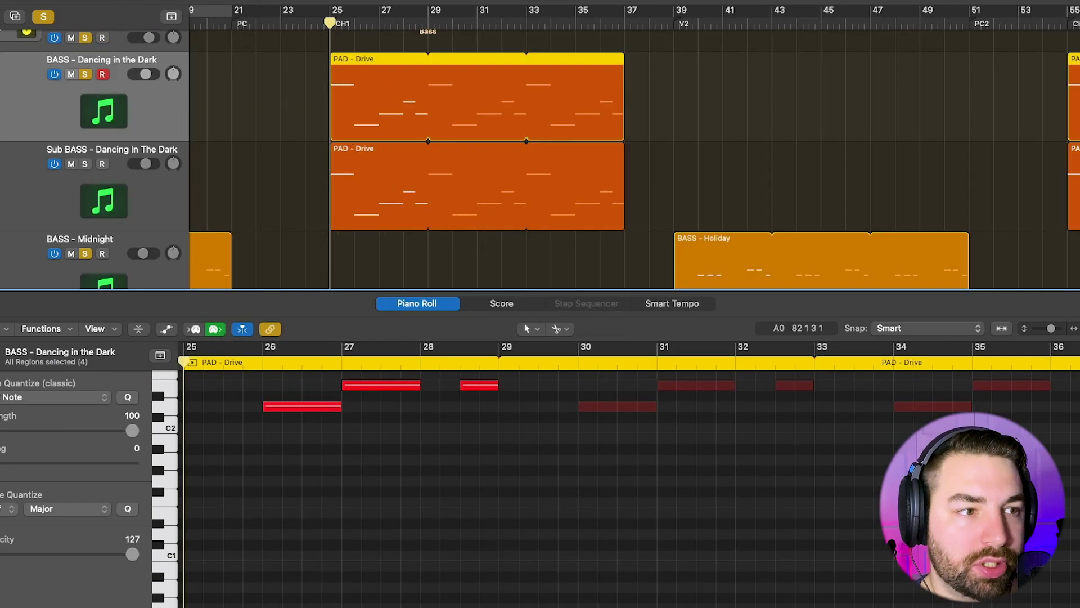
- Loop bars 25–29 with a cycle range, then open and close the bass's Serum and Channel EQ windows
scroll(221, 112, up, 1)
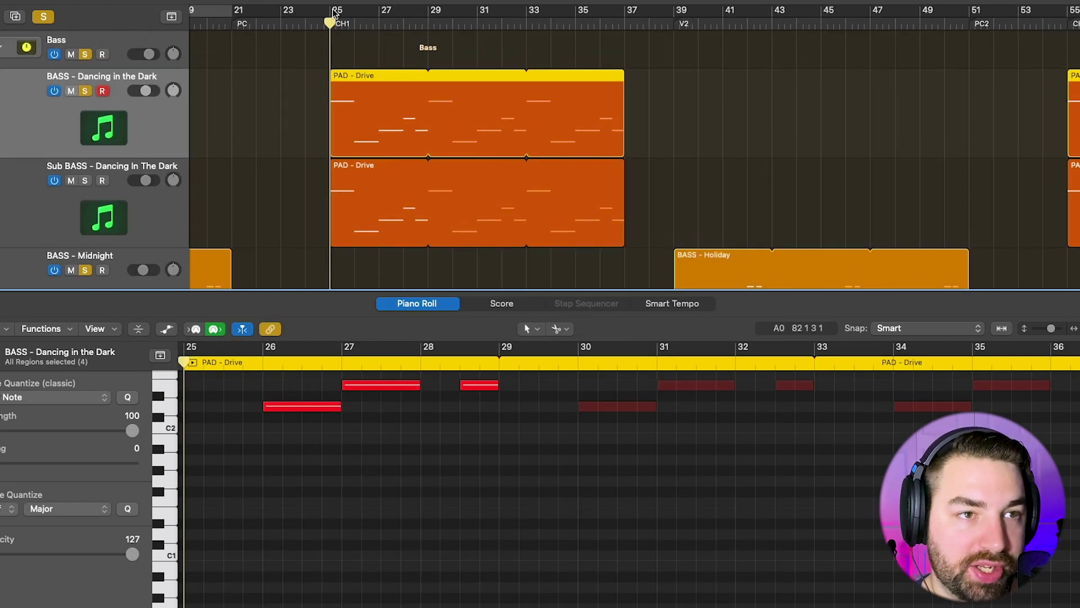
drag(335, 13, 446, 26)
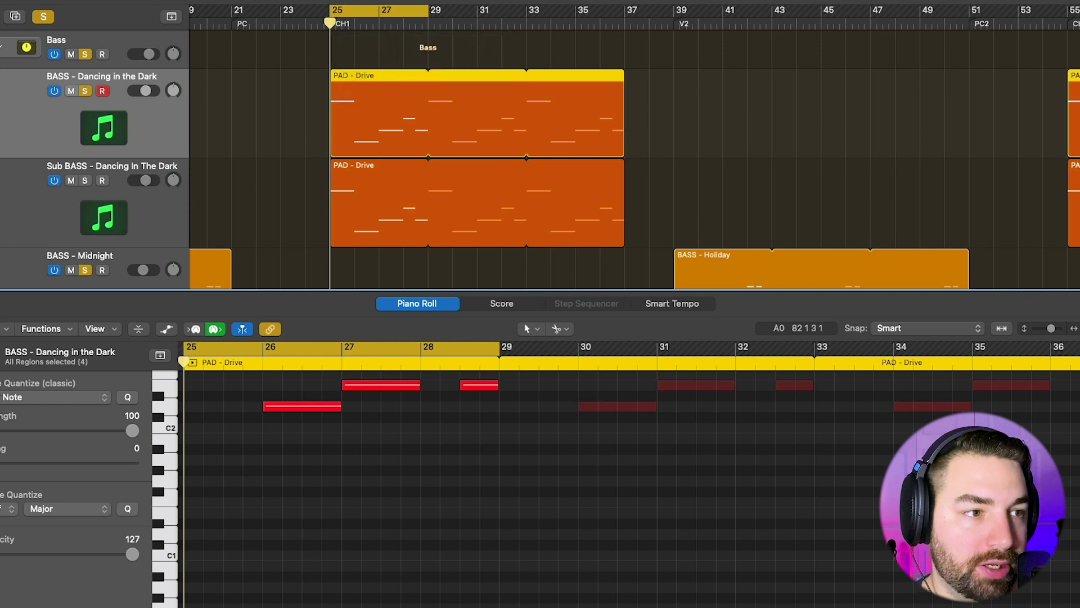
key(v)
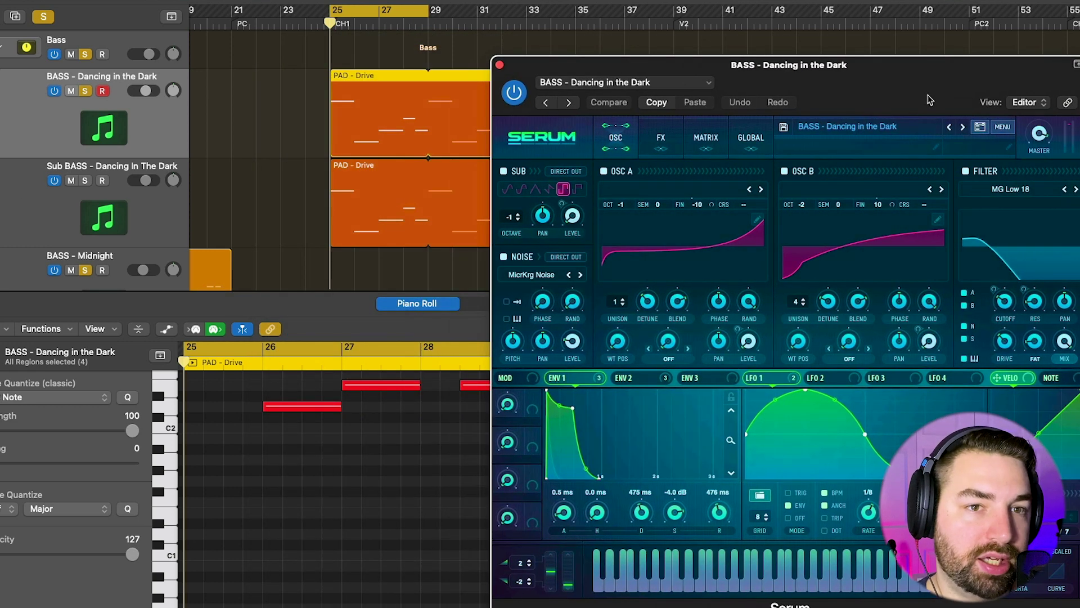
drag(930, 99, 898, 99)
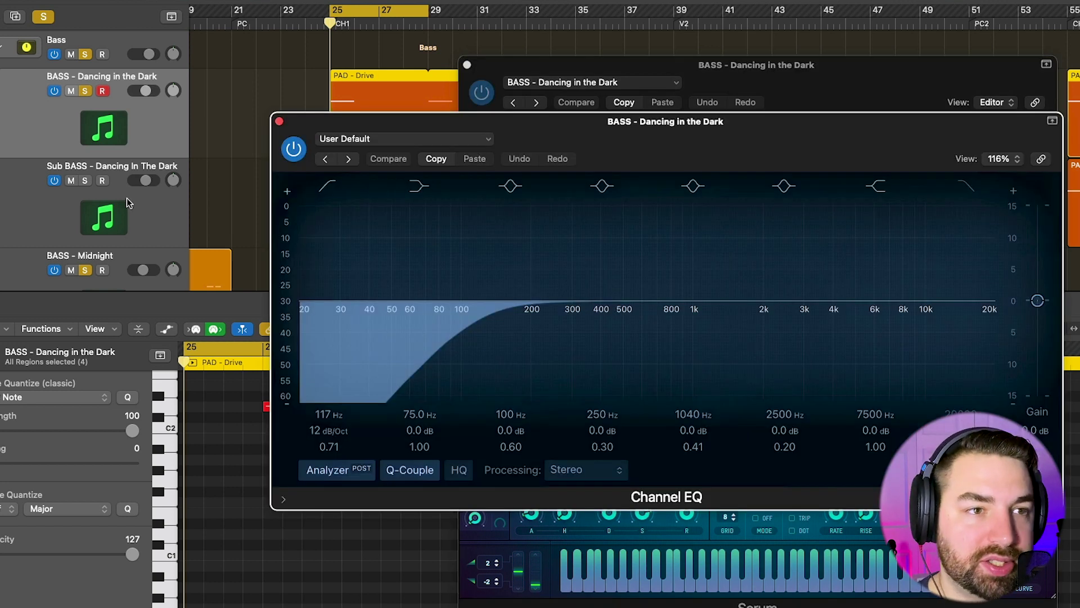
click(279, 121)
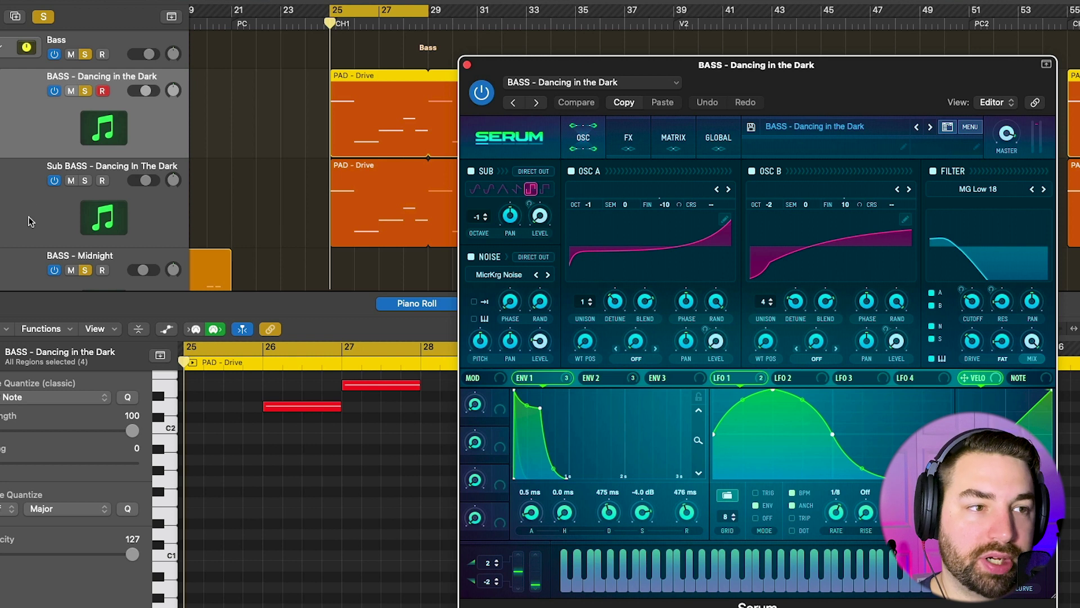
click(467, 65)
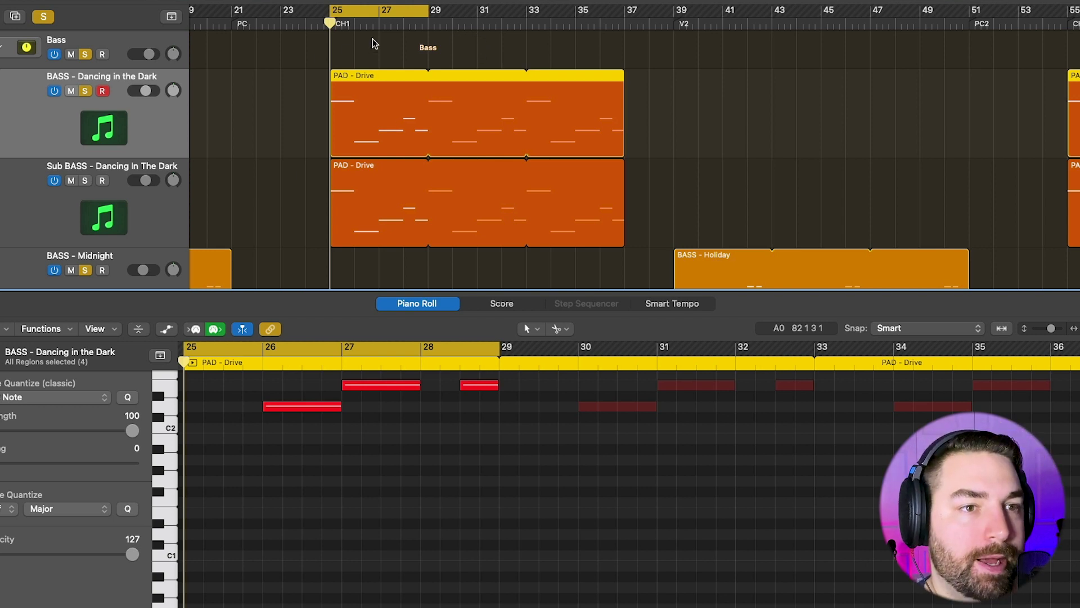
- Solo Sub BASS too, play from bar 33, and open the OneKnob Pumper window lower on screen
scroll(251, 159, up, 3)
scroll(463, 113, down, 3)
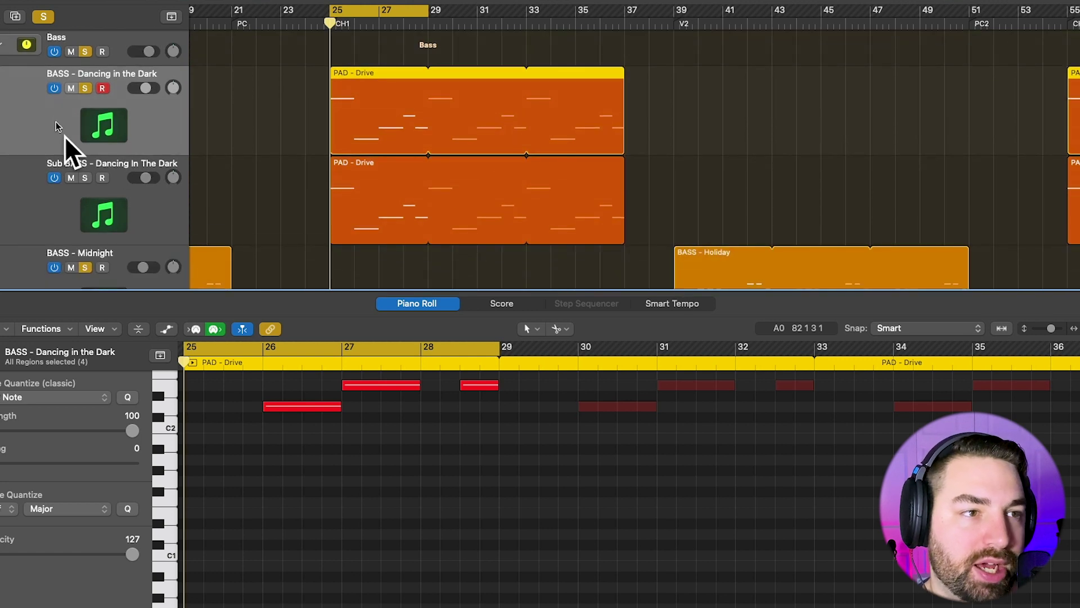
click(85, 177)
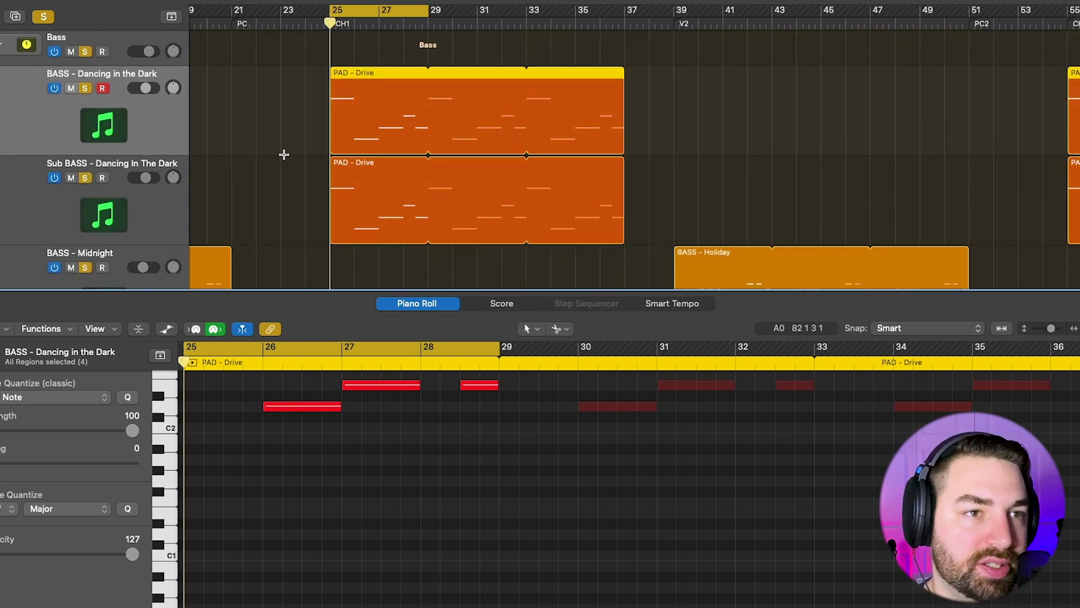
double_click(519, 21)
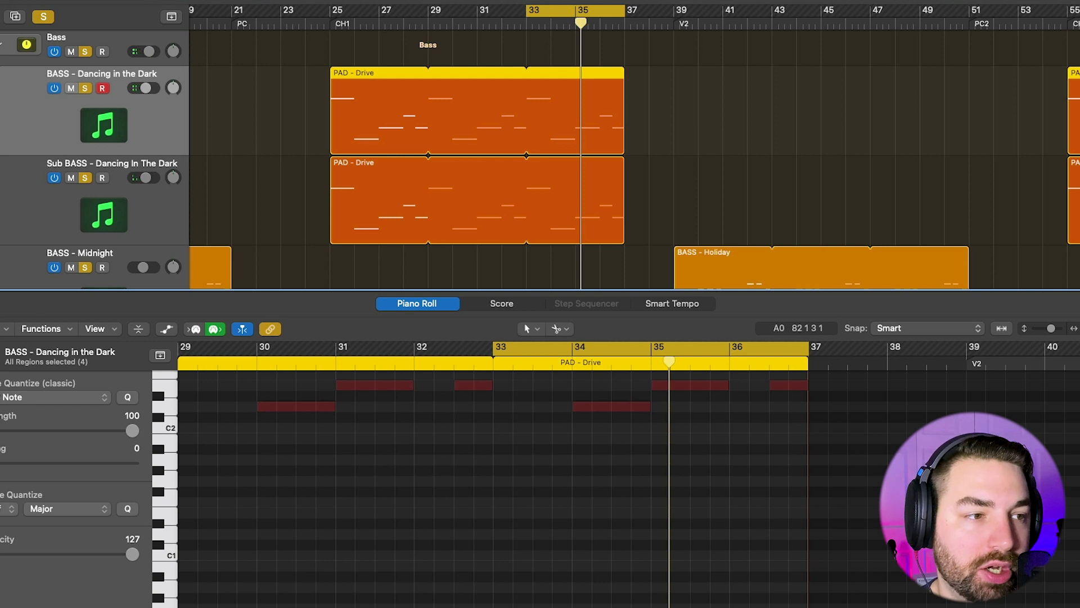
key(v)
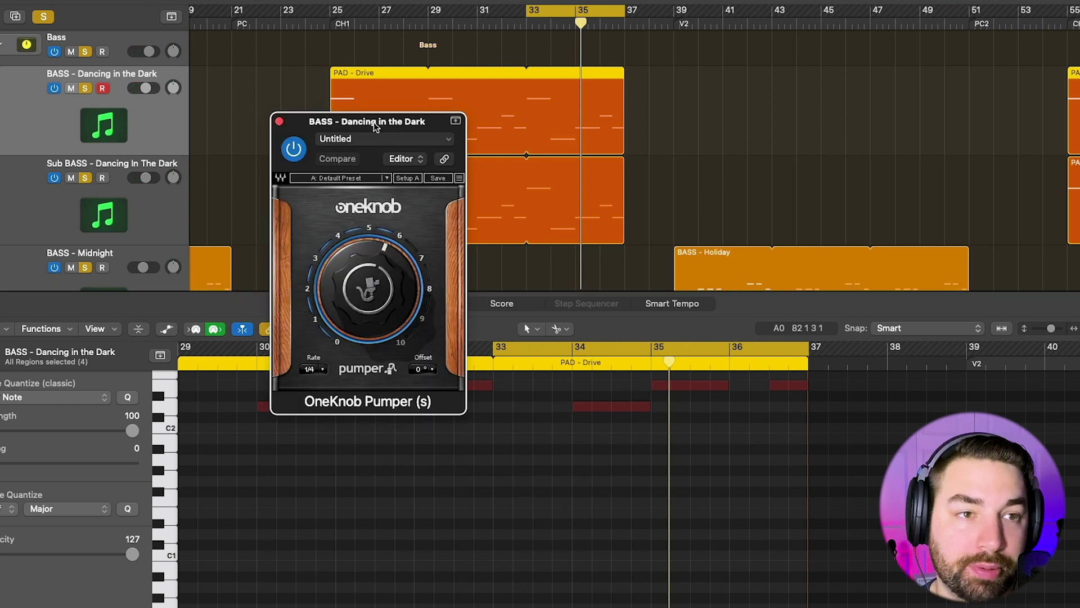
drag(395, 125, 461, 192)
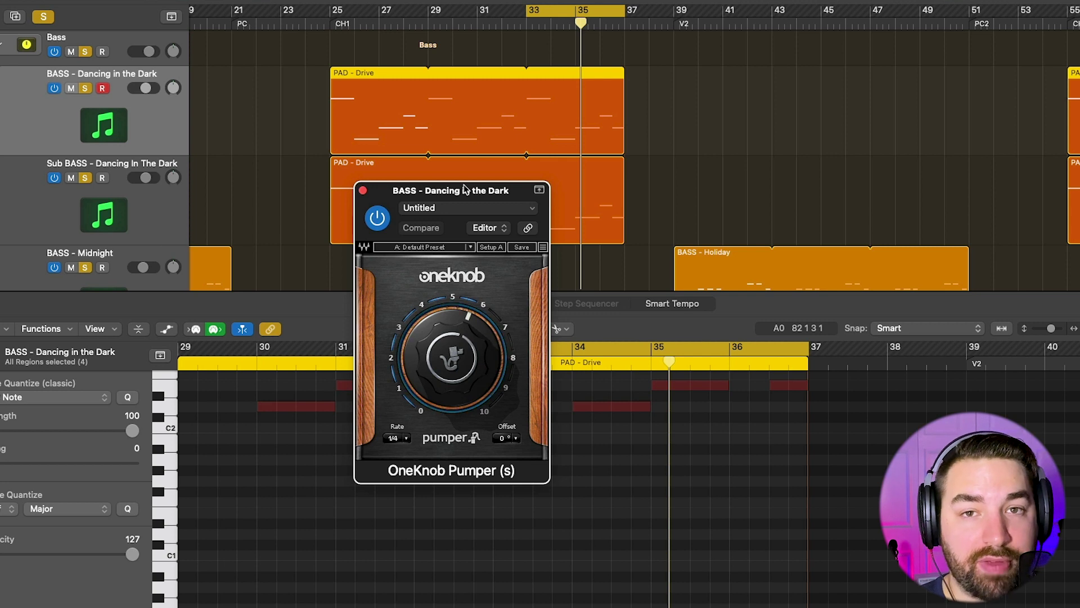
- Close the OneKnob Pumper window, then select and solo the PAD - Drive track
click(364, 191)
scroll(656, 111, up, 3)
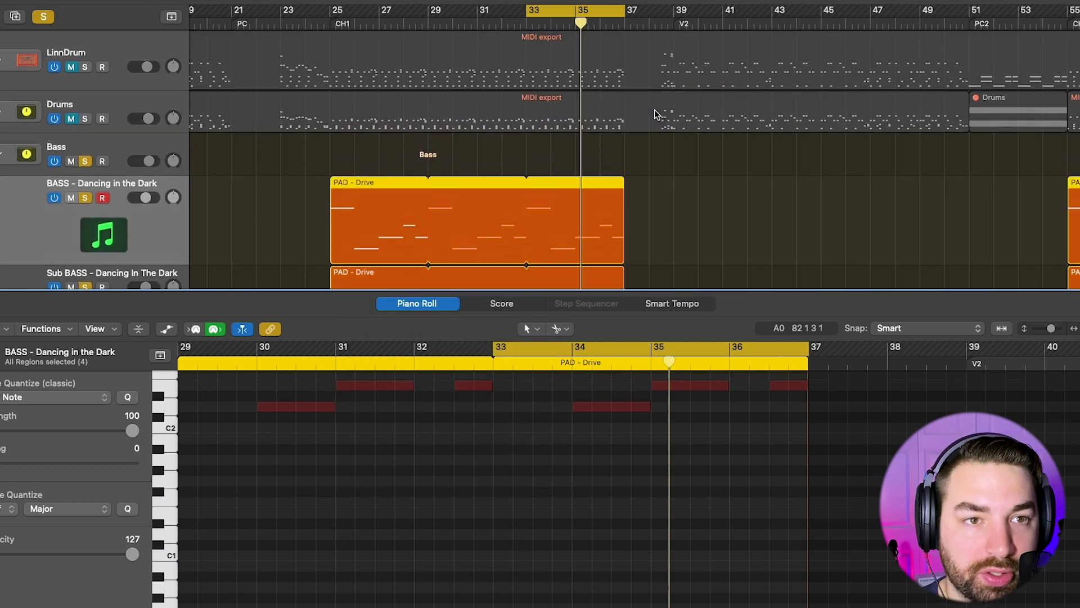
scroll(647, 113, down, 1)
scroll(637, 111, down, 2)
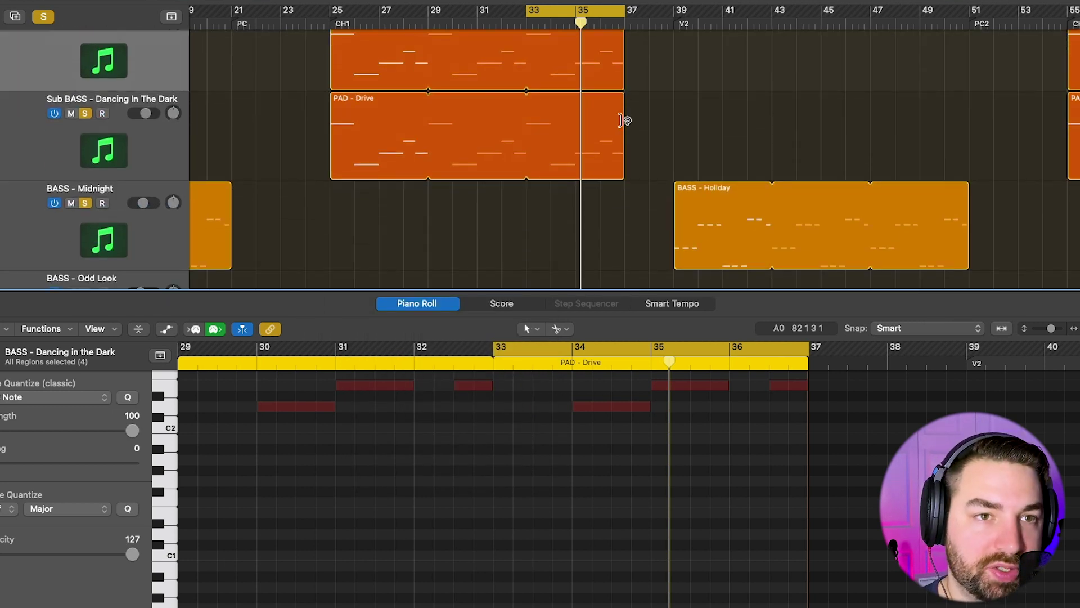
scroll(624, 120, up, 4)
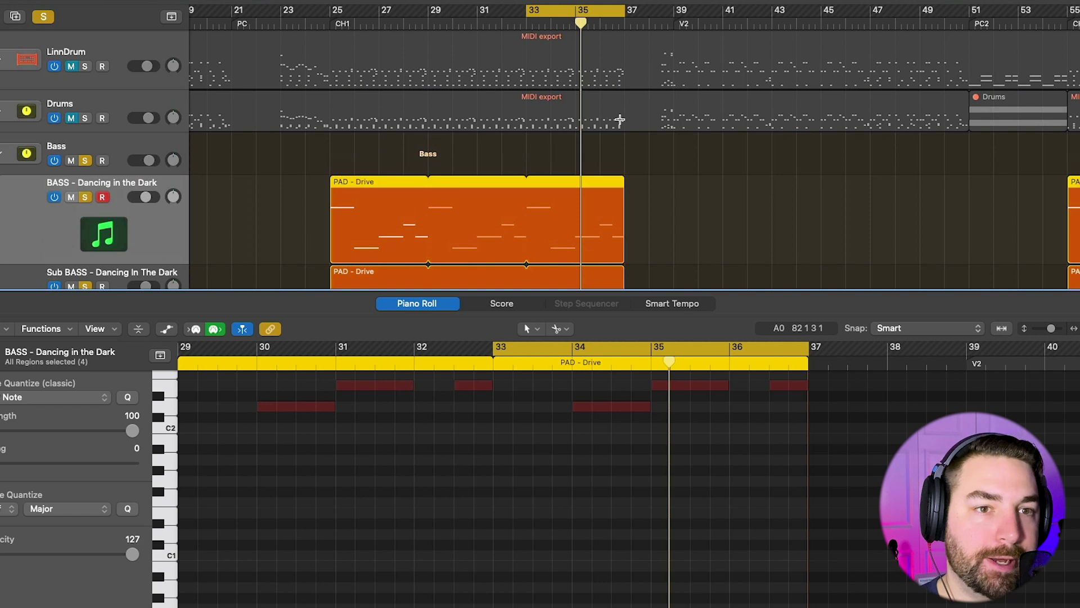
scroll(609, 112, down, 8)
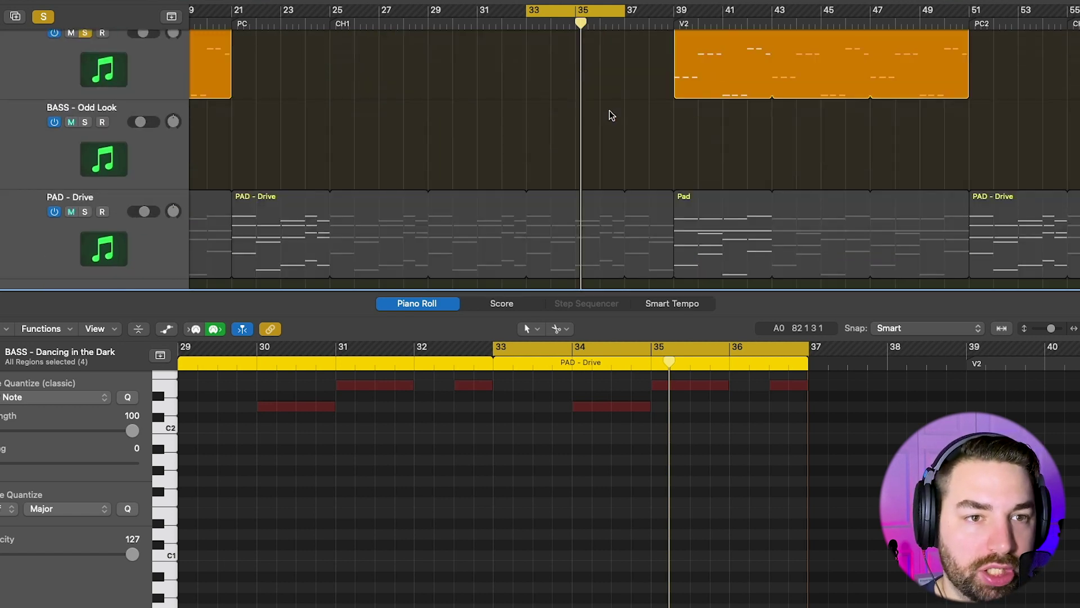
click(40, 157)
scroll(68, 149, left, 2)
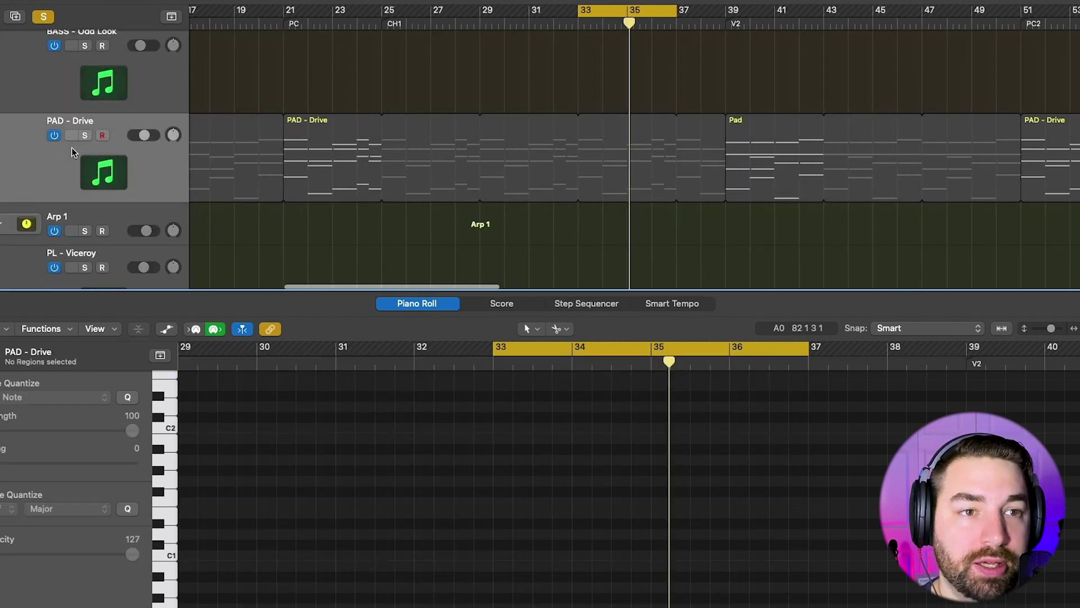
click(86, 139)
scroll(410, 149, right, 2)
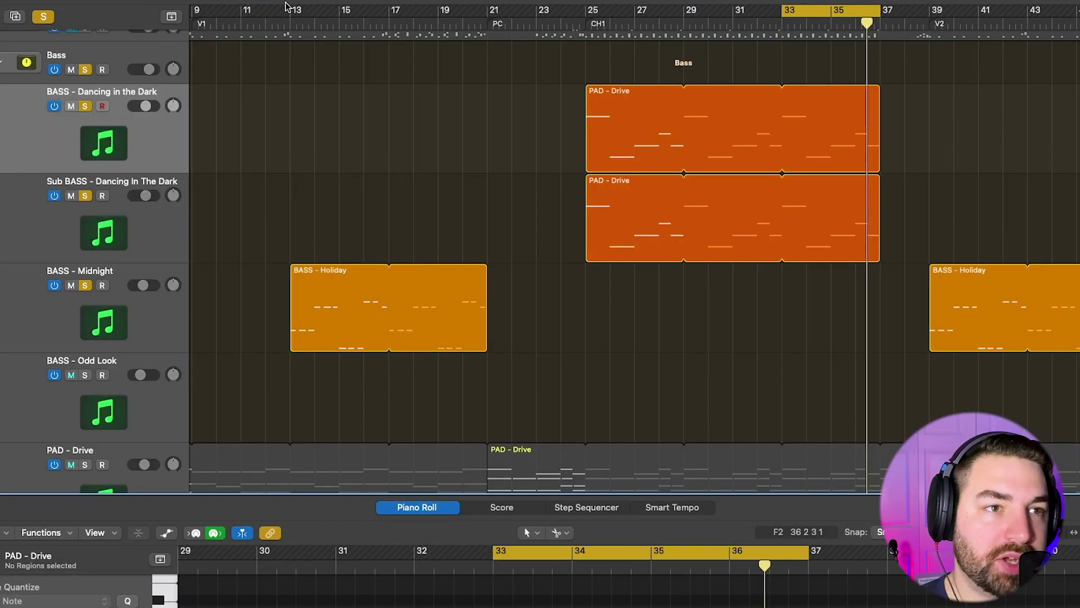
- Loop bars 13–17, open the BASS - Holiday region in an enlarged piano roll, and play it
drag(298, 11, 389, 11)
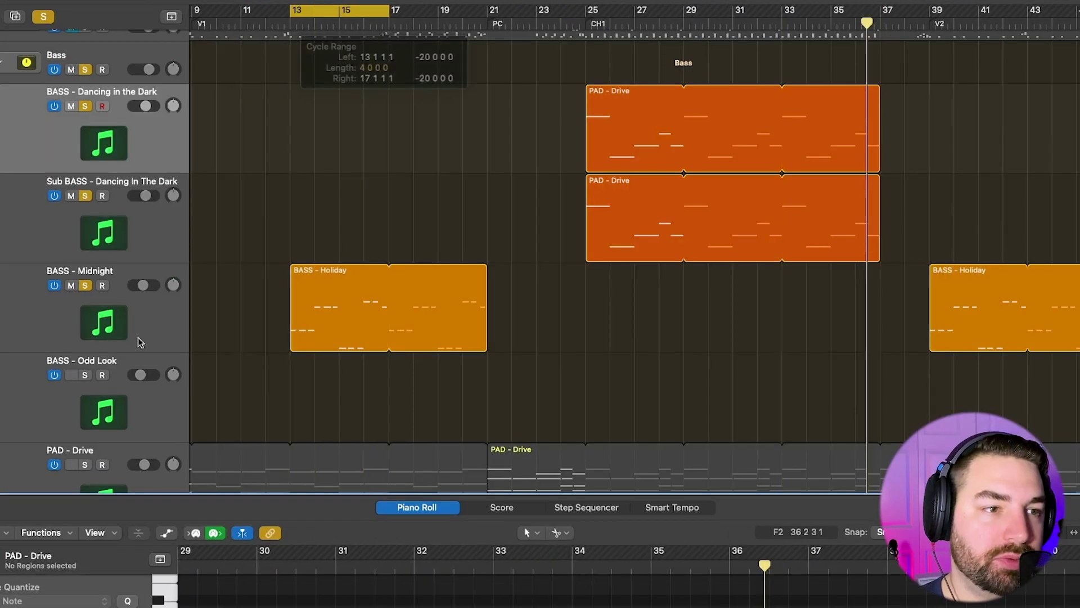
click(60, 315)
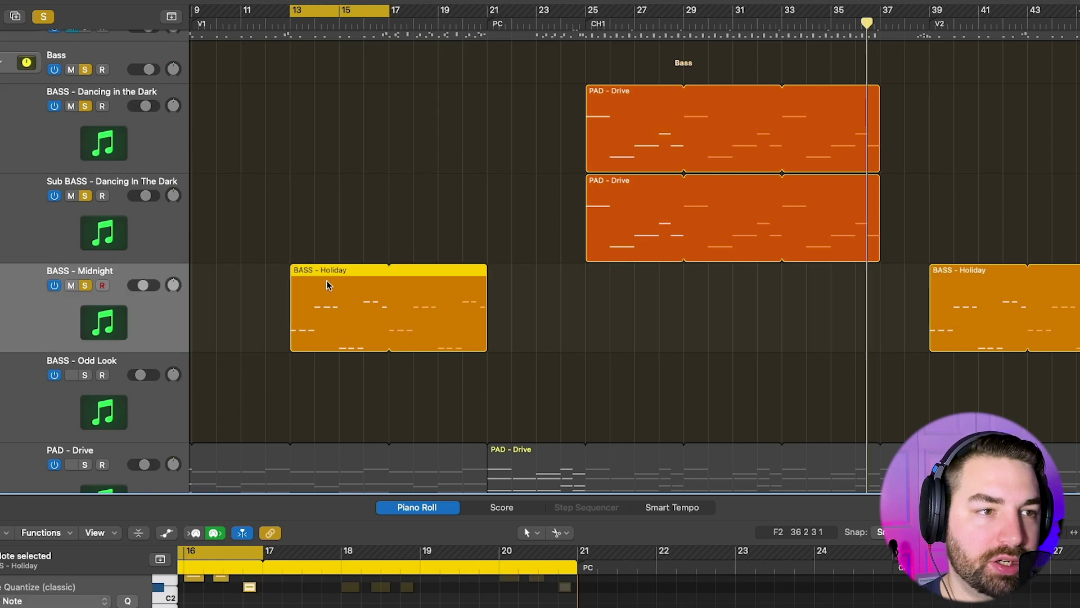
drag(453, 509, 454, 188)
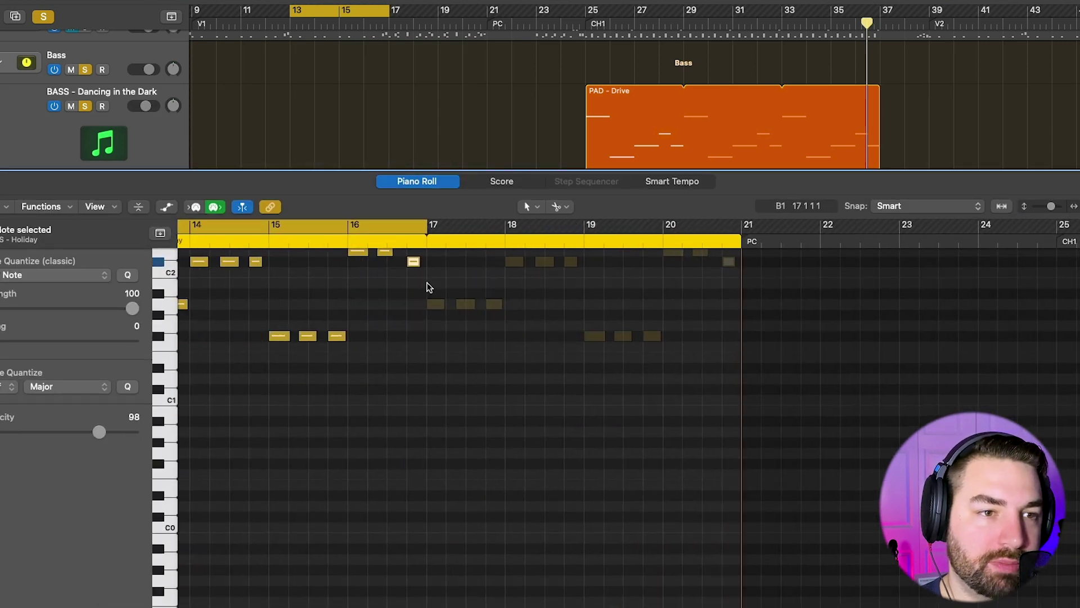
scroll(428, 287, up, 5)
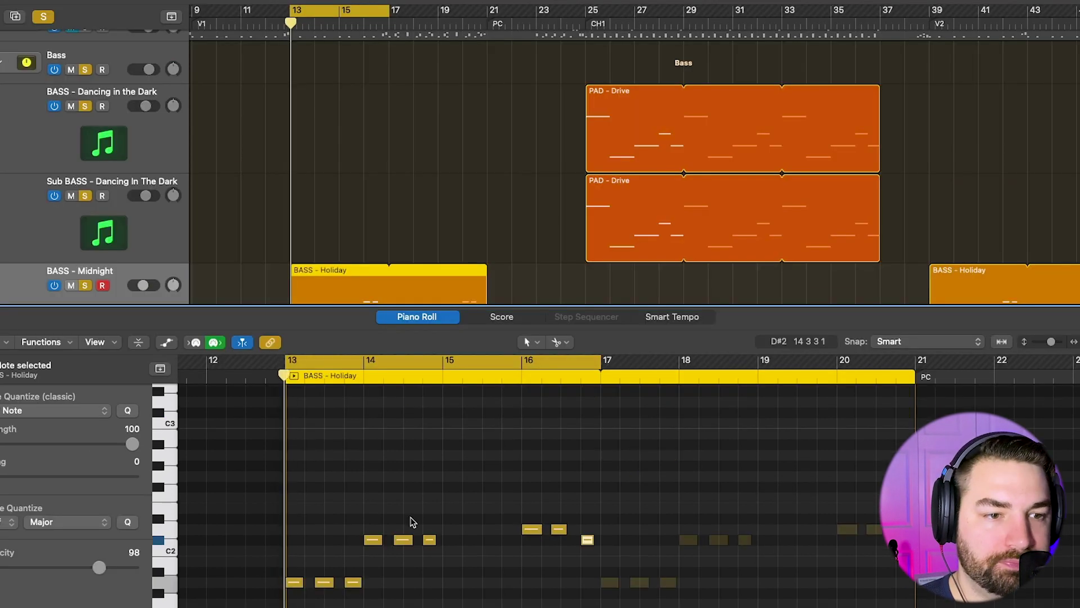
key(space)
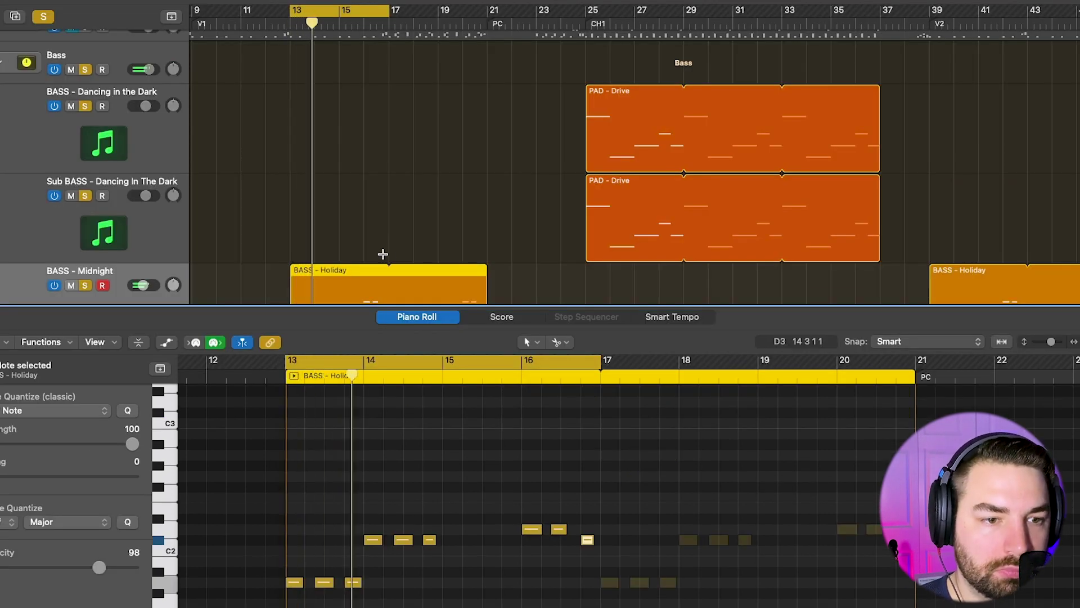
- Raise the region's last bass note one semitone
scroll(392, 237, down, 2)
scroll(458, 487, down, 4)
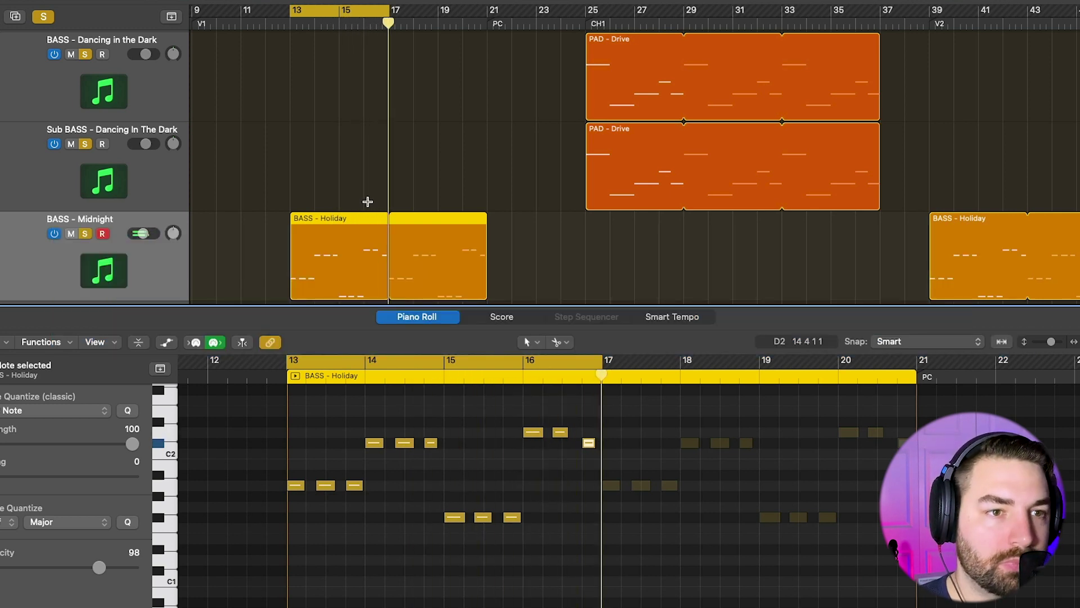
scroll(367, 202, down, 5)
scroll(394, 237, down, 3)
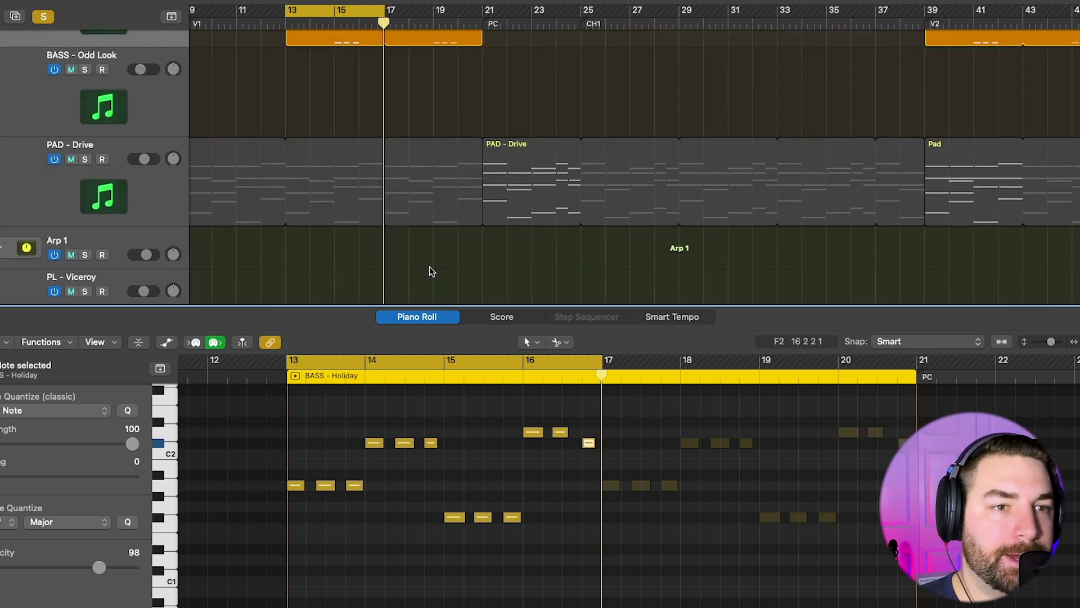
drag(588, 443, 588, 433)
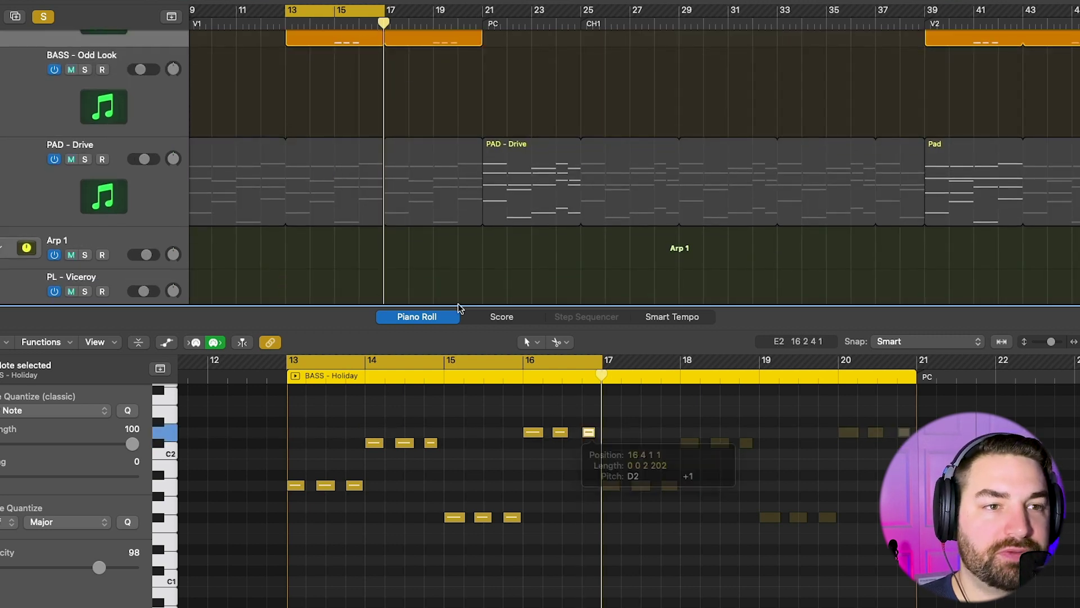
- Select the Dmaj7 PAD - Drive notes, then lower the last BASS - Holiday note one semitone
click(313, 164)
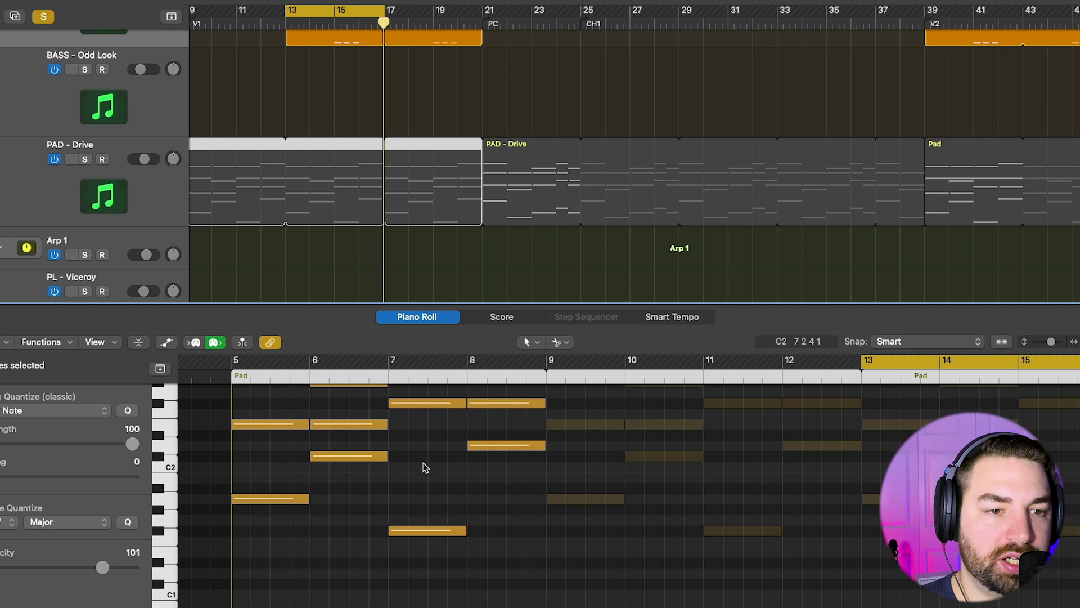
drag(508, 431, 225, 561)
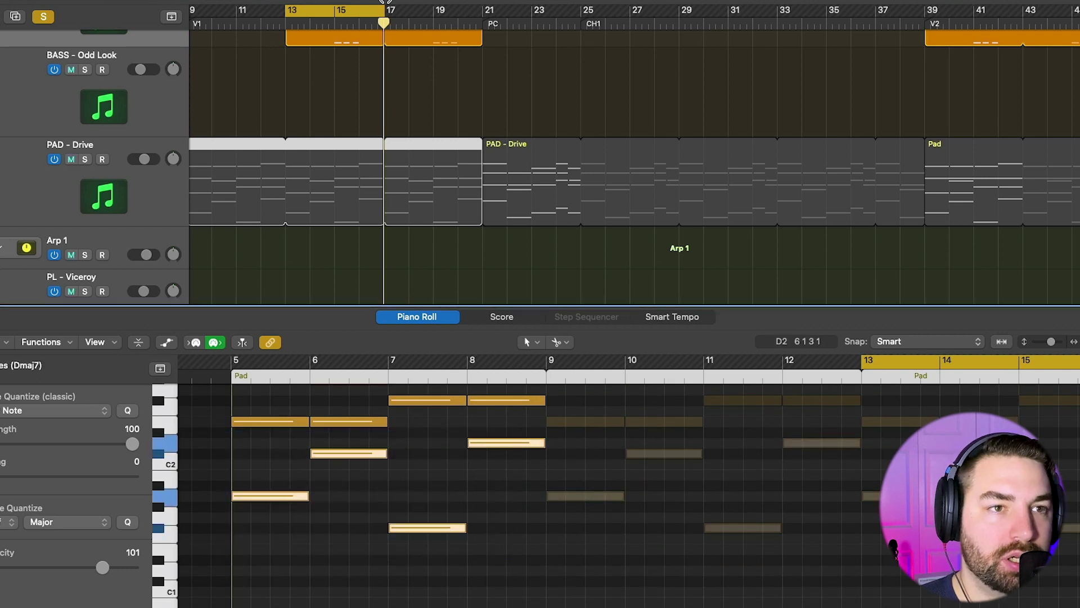
scroll(366, 111, up, 3)
click(337, 60)
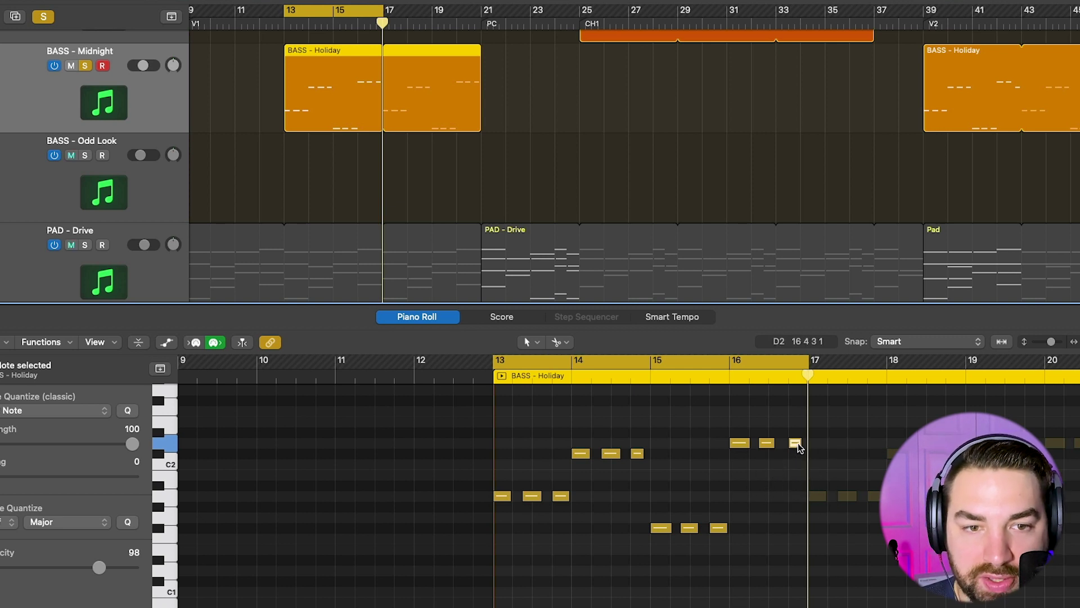
mouse_move(798, 446)
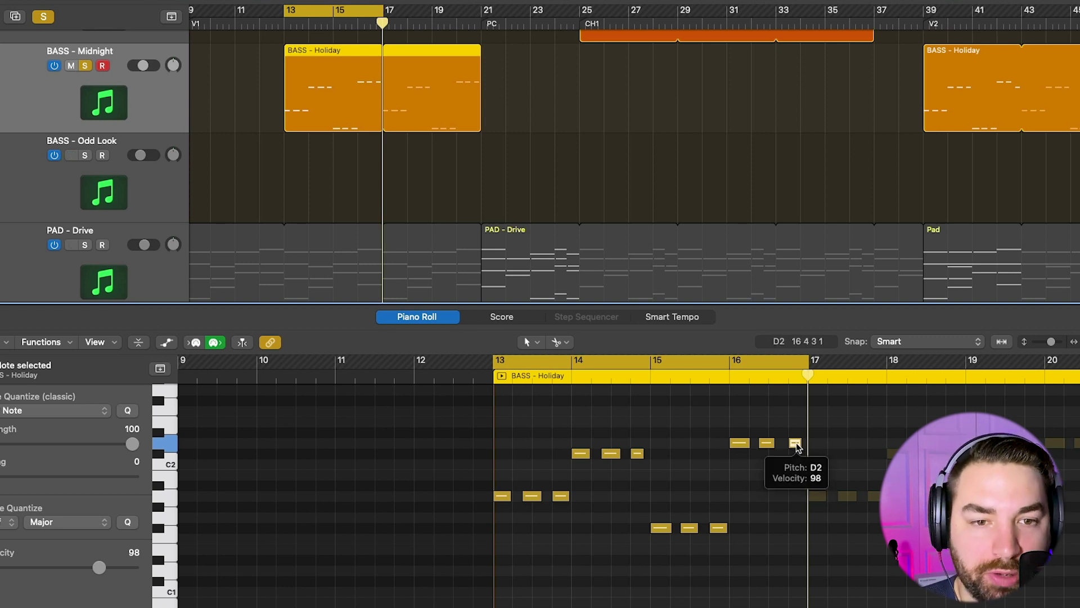
drag(797, 446, 796, 455)
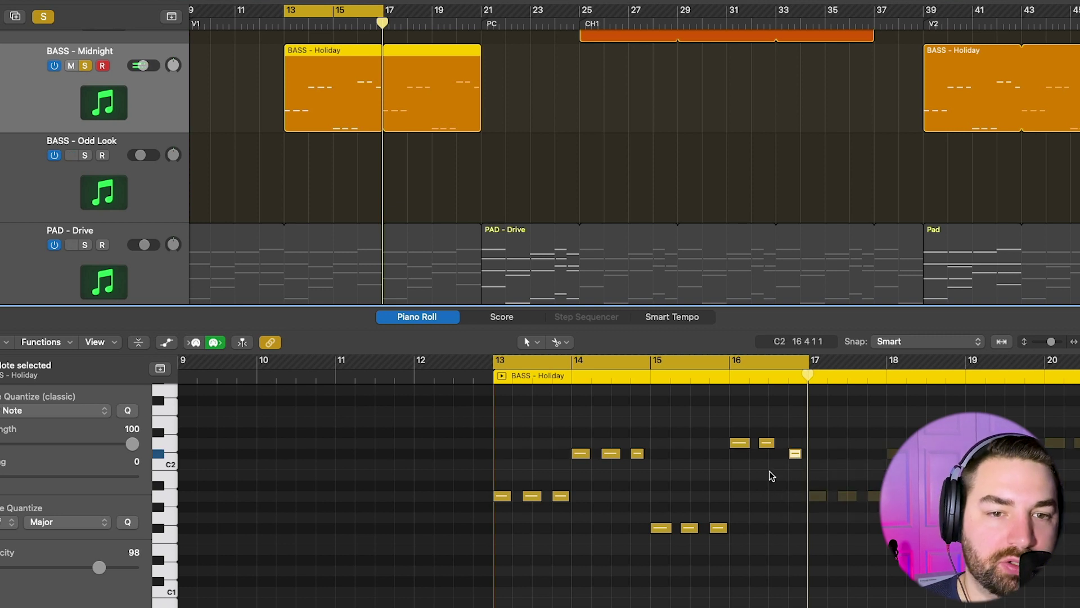
- Solo the PAD - Drive track and stop playback
scroll(419, 174, up, 3)
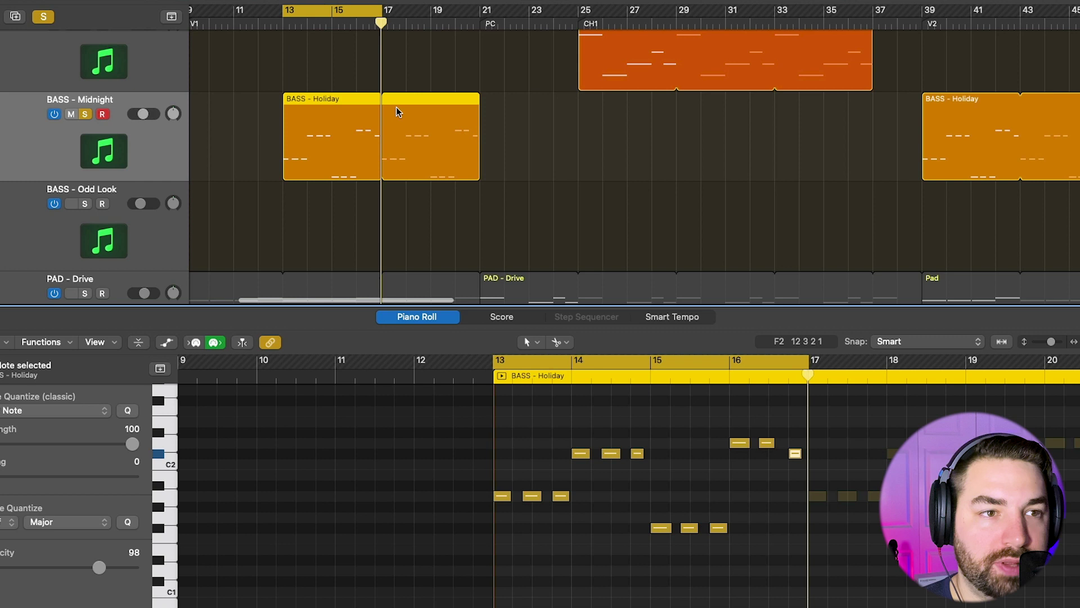
scroll(396, 115, down, 5)
click(86, 150)
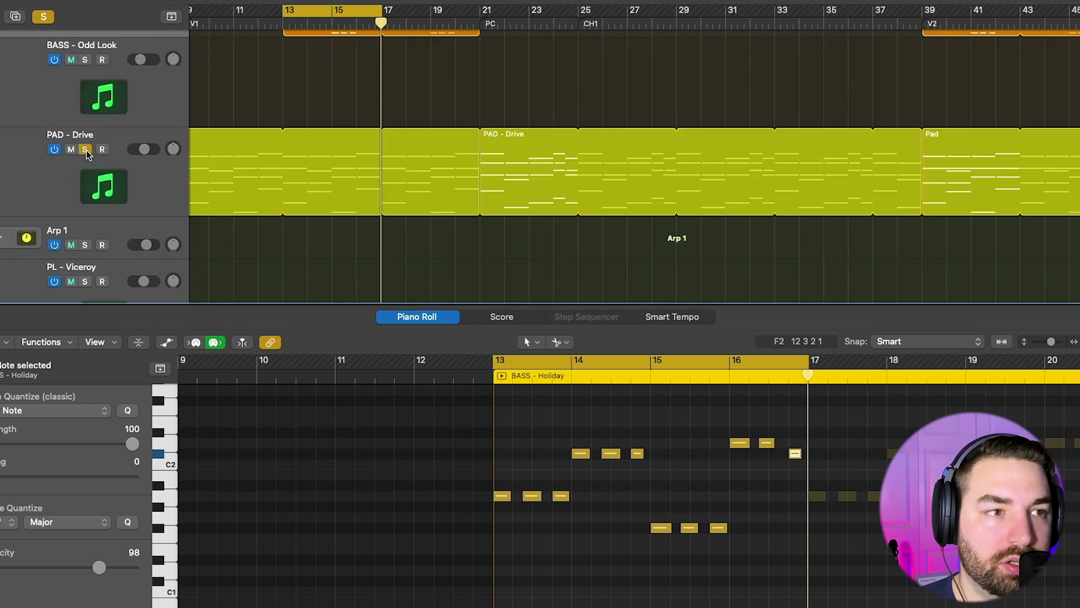
scroll(306, 121, up, 2)
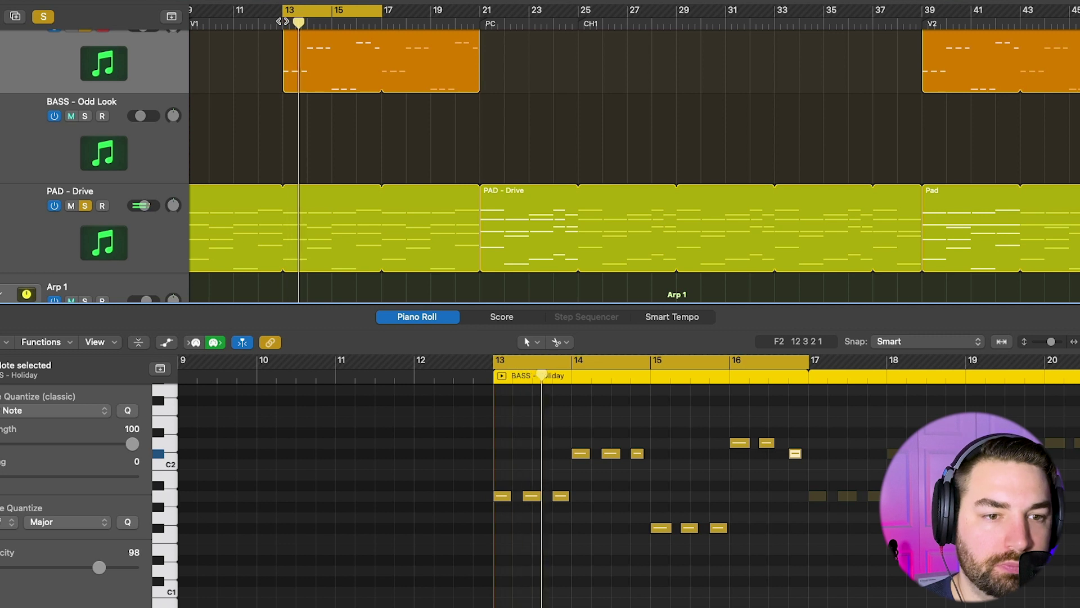
key(space)
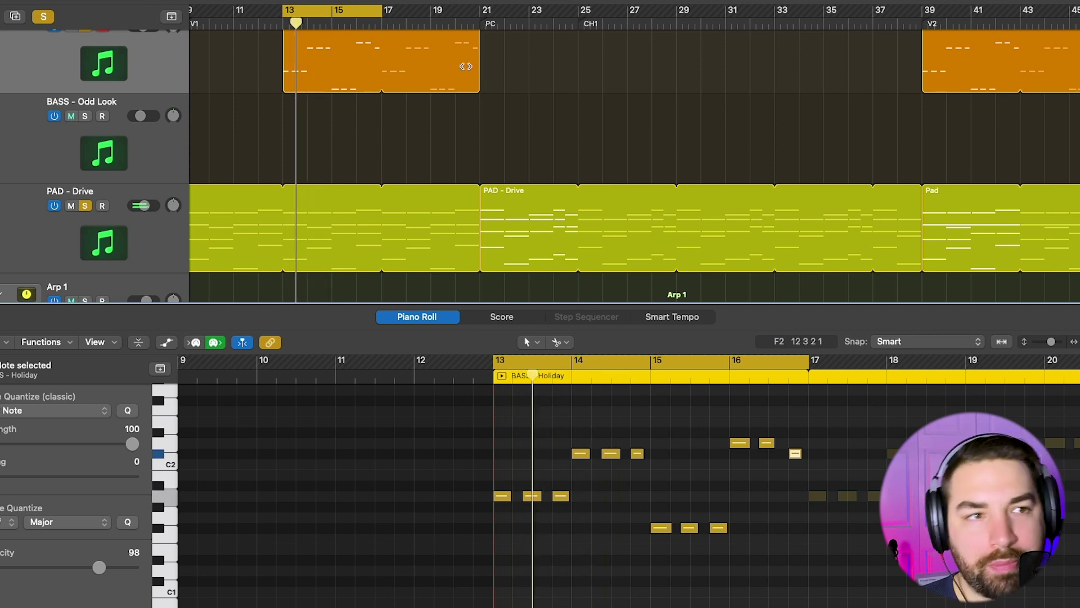
scroll(431, 84, up, 2)
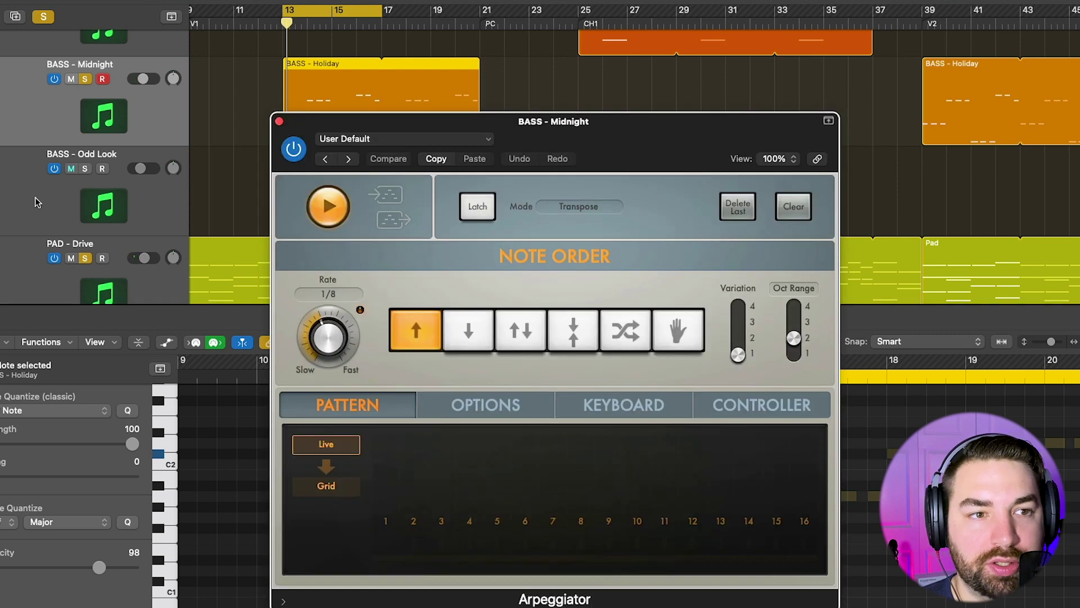
- Move the Arpeggiator aside, unsolo PAD - Drive, stop playback, and switch to BASS - Midnight's RCompressor
drag(630, 138, 811, 14)
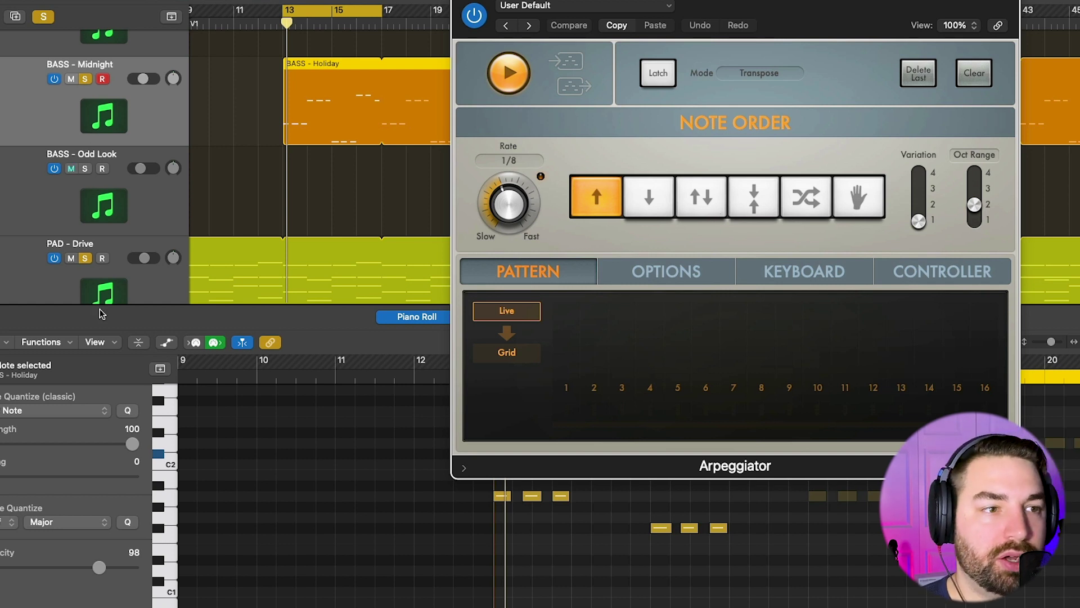
click(84, 258)
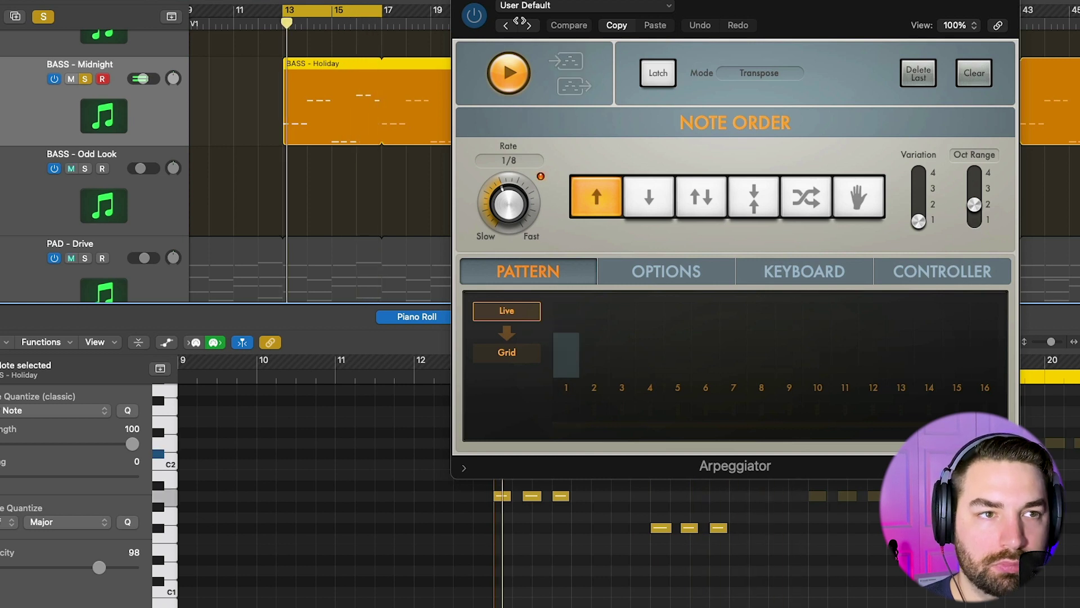
key(space)
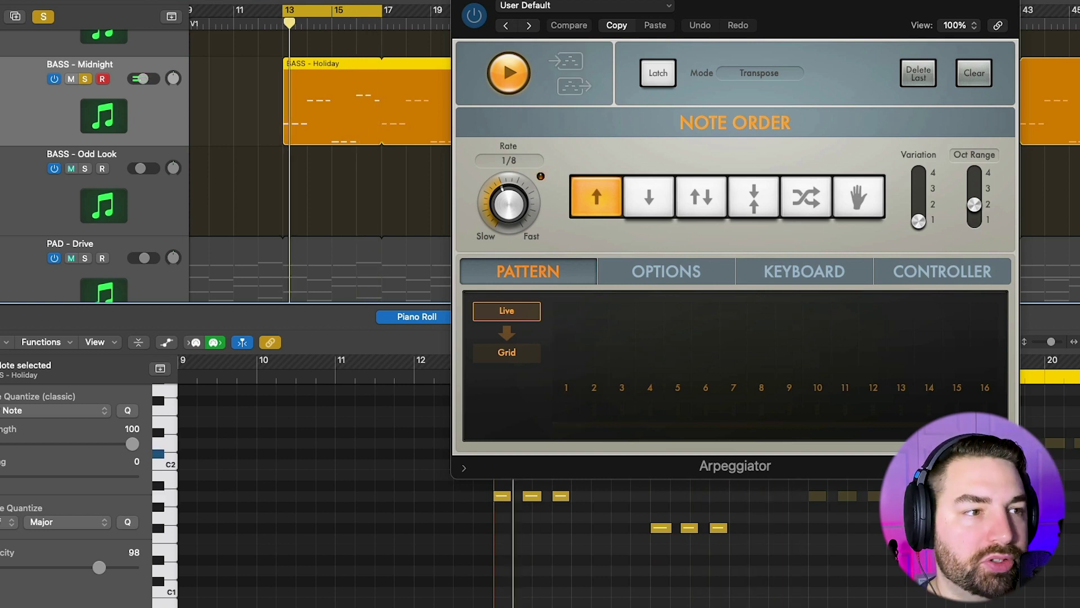
key(super+w)
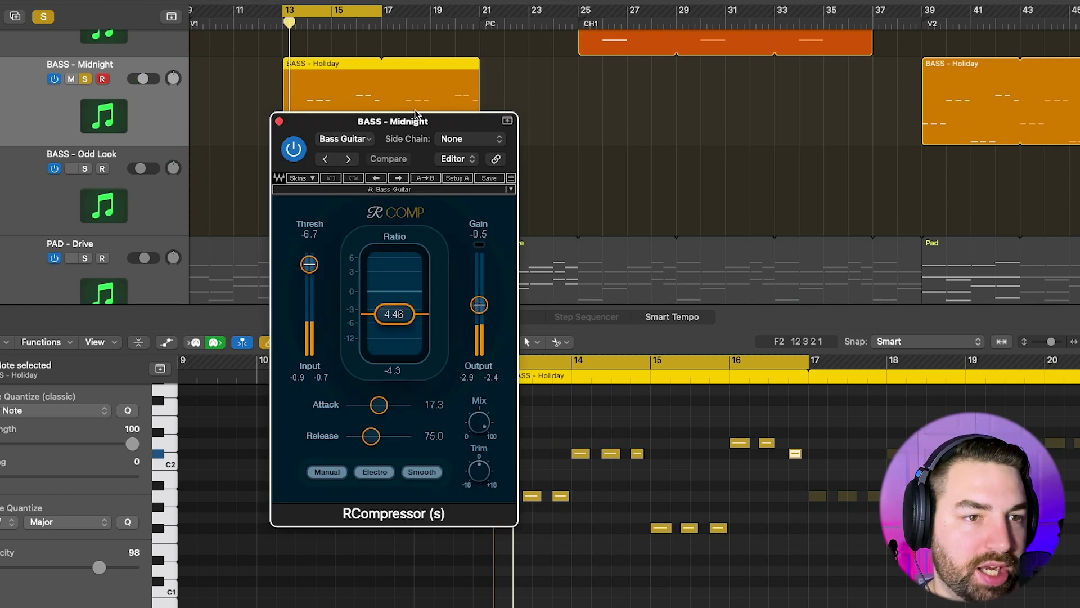
- Move the RCompressor and API-560 EQ windows aside for a clearer view
drag(414, 122, 664, 76)
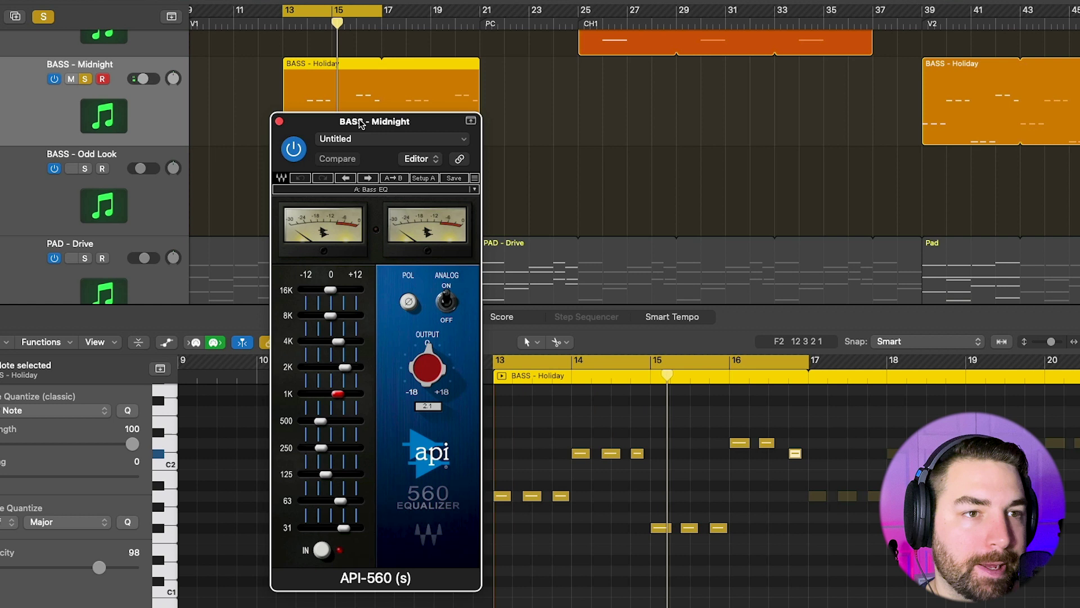
drag(359, 120, 620, 10)
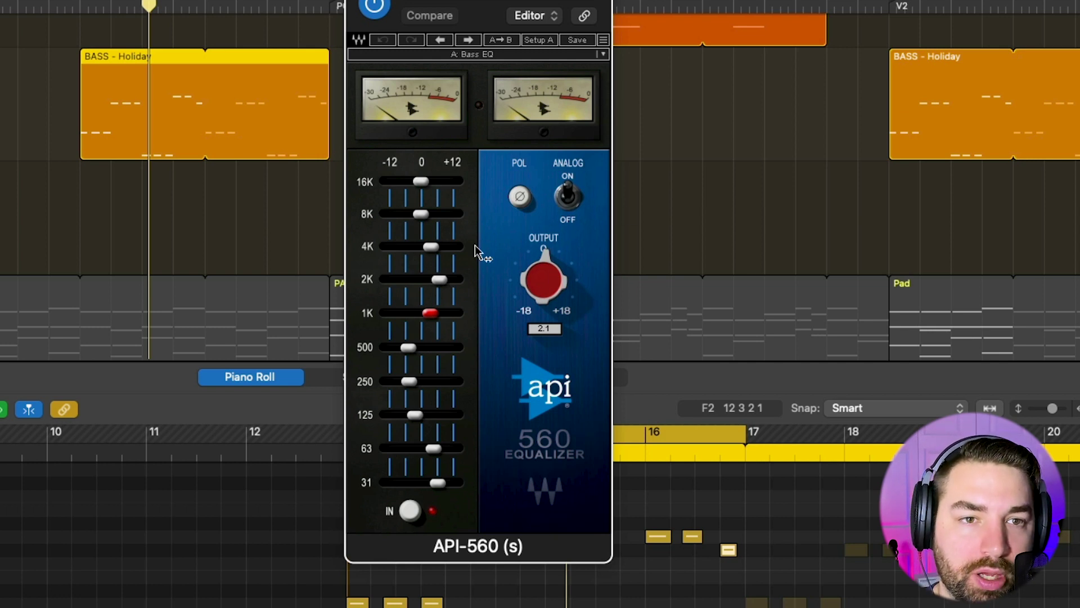
drag(430, 0, 506, 5)
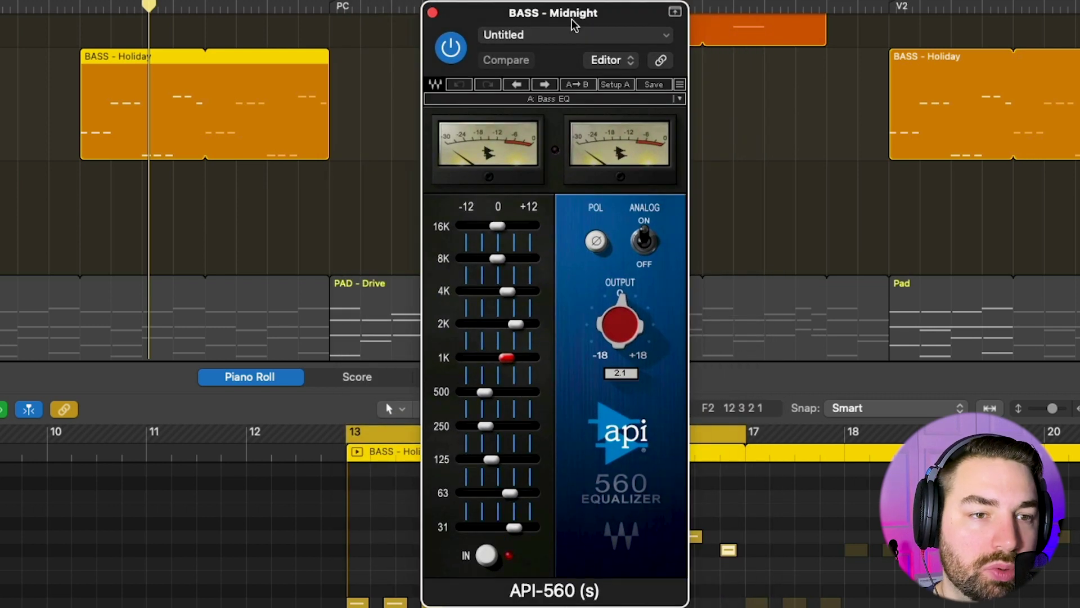
- Bypass the API-560 EQ to compare, re-enable it, and bring up the REQ 4 equalizer
click(453, 48)
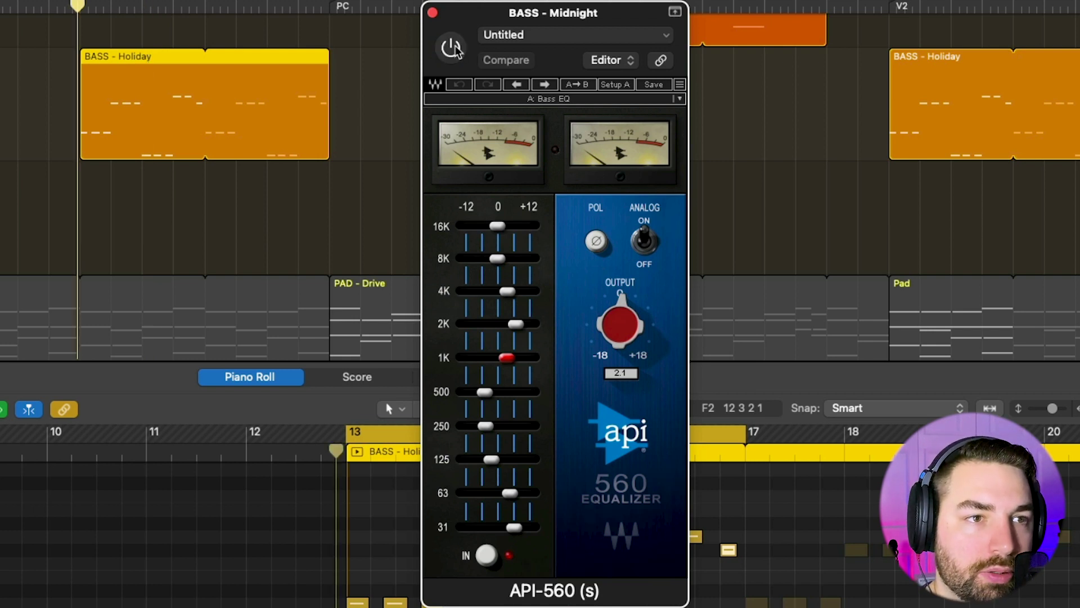
click(453, 48)
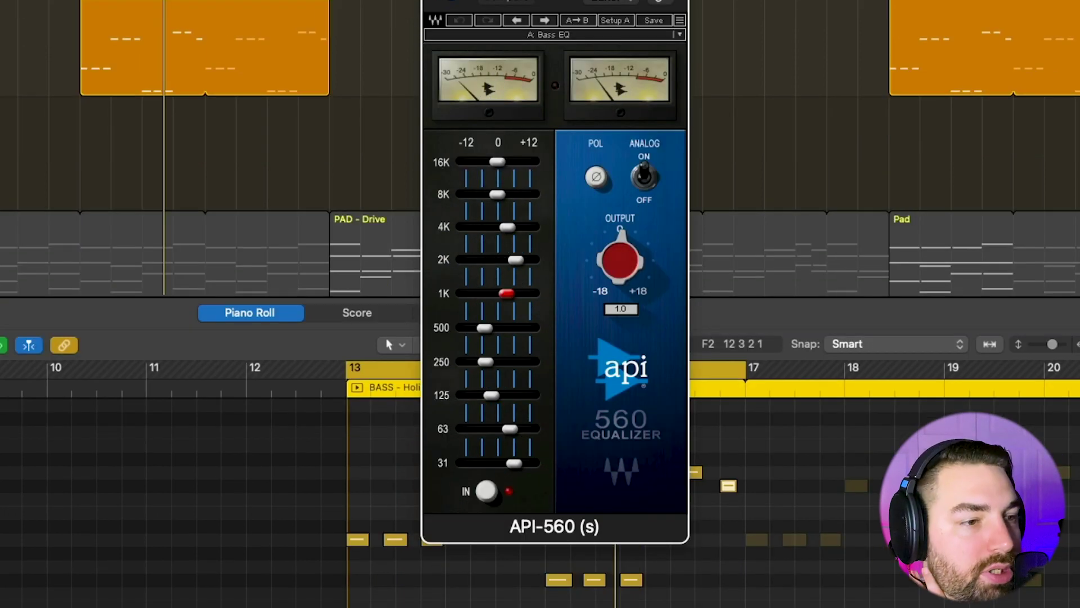
key(super+w)
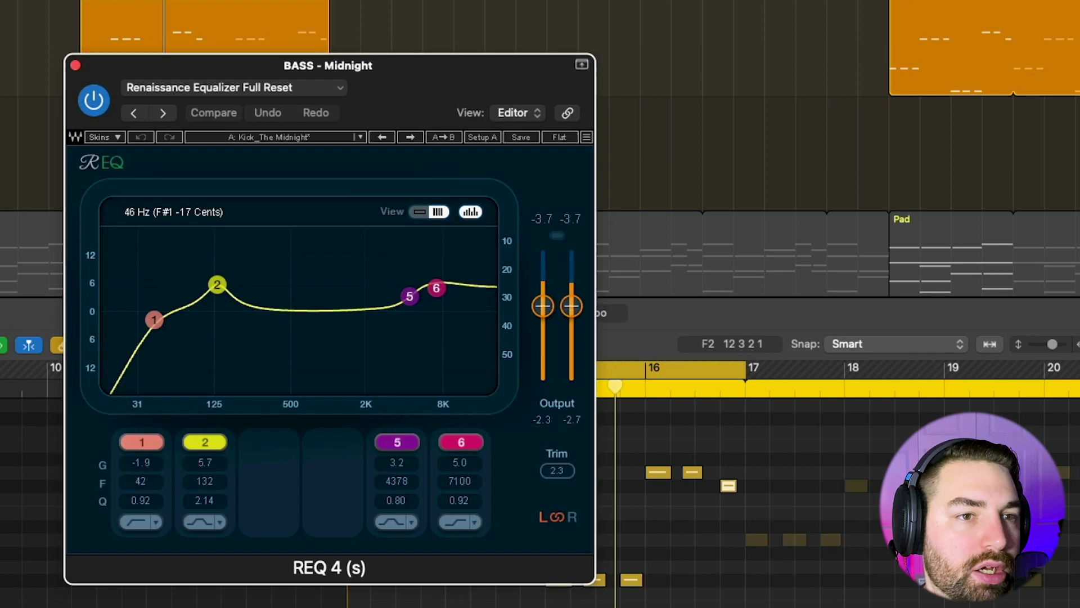
- Bypass-compare the REQ 4 equalizer, leave it active, stop playback, and close its window
drag(367, 75, 484, 43)
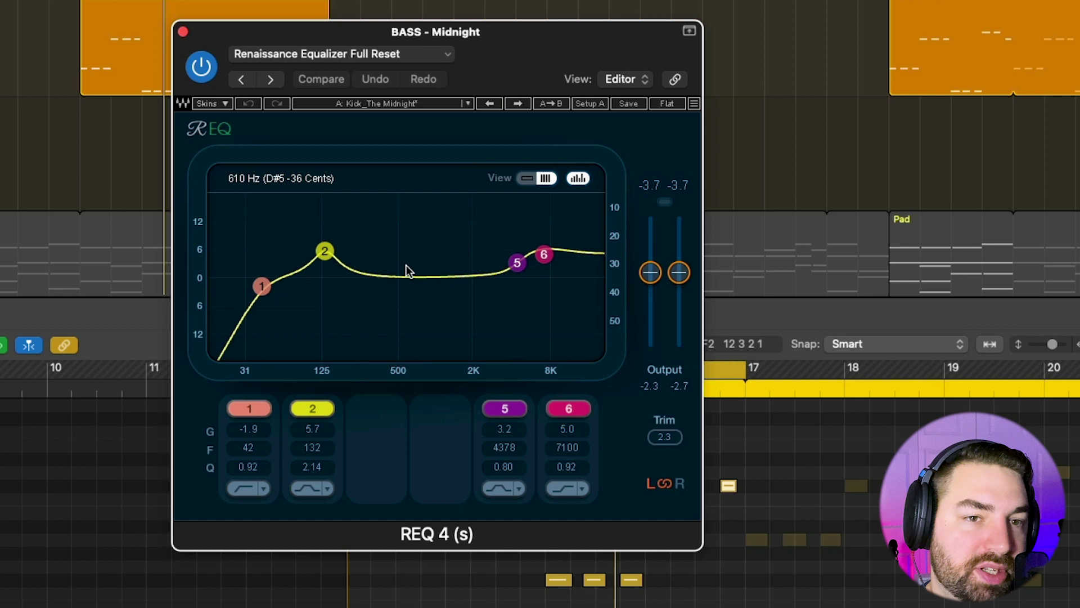
click(203, 72)
click(202, 67)
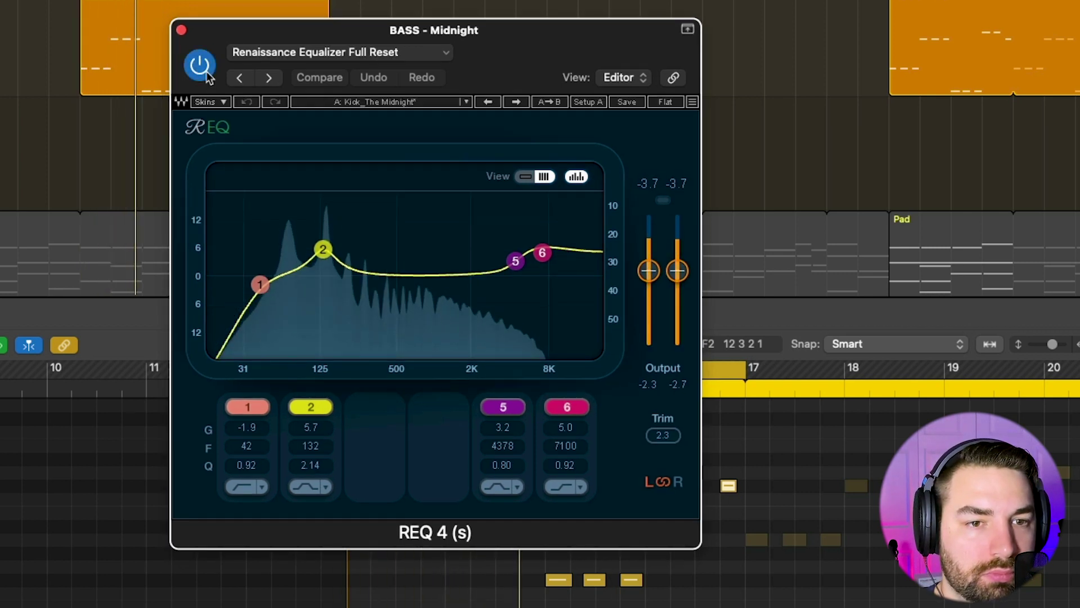
key(space)
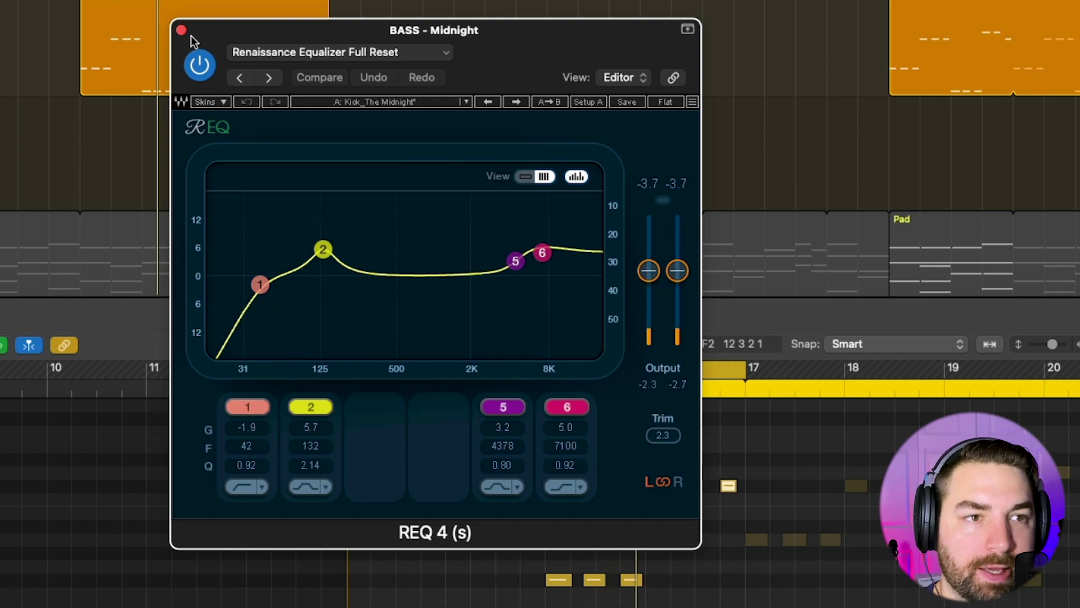
click(181, 30)
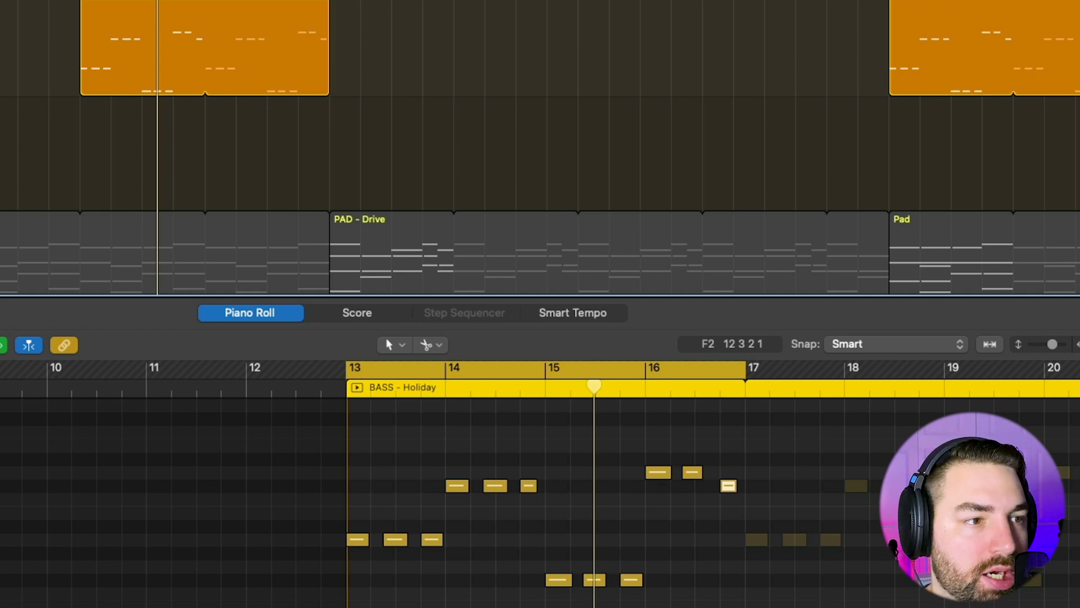
- Open RBass on BASS - Midnight, move its window up, and make sure it is on
drag(226, 67, 528, 8)
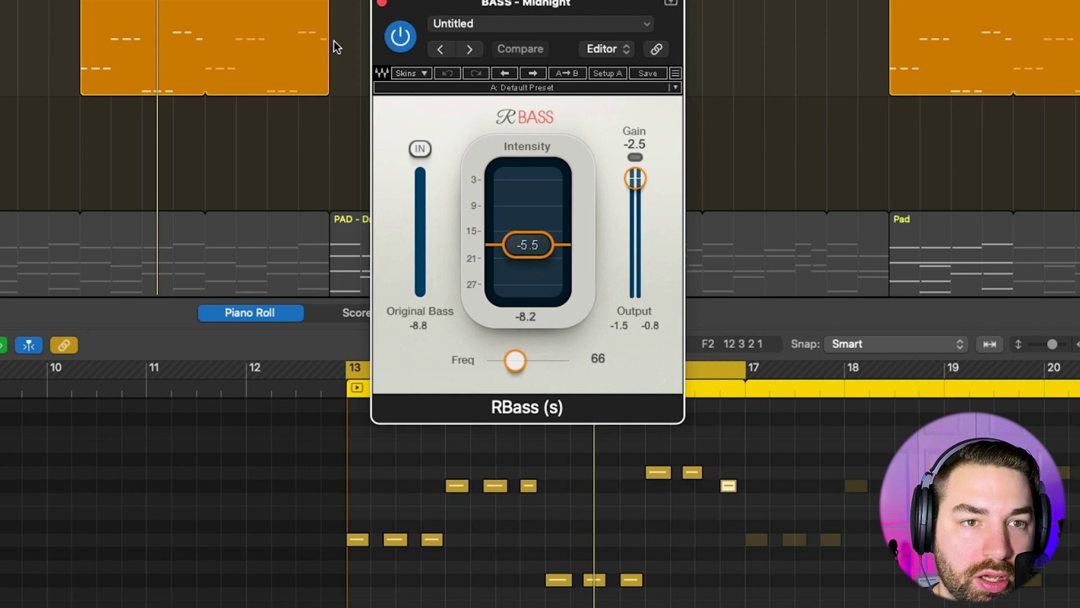
drag(419, 53, 431, 19)
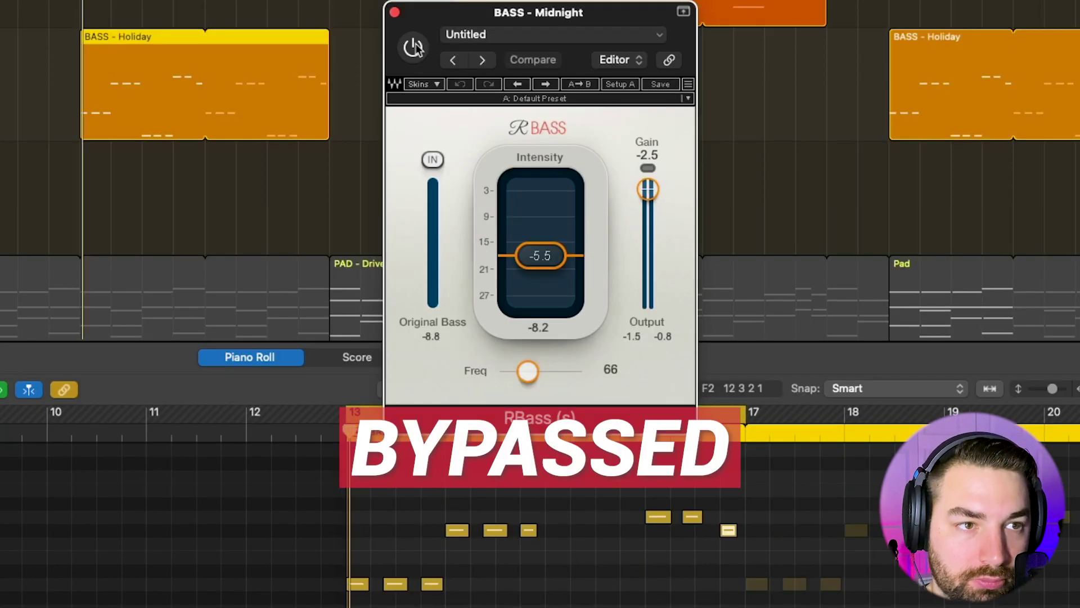
click(415, 6)
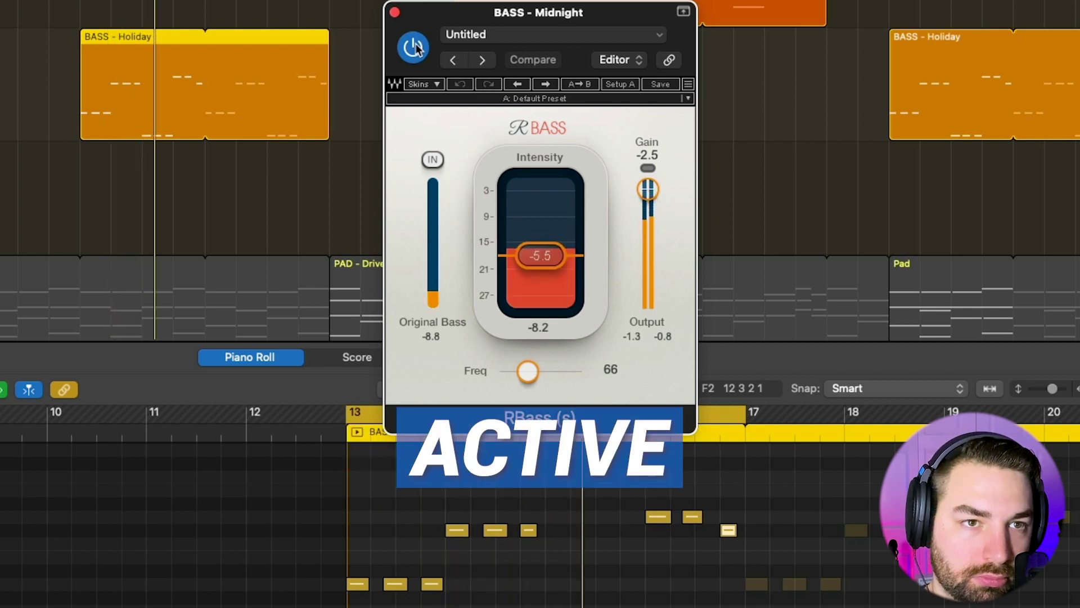
- Bypass RBass briefly to compare, re-enable it, and close its window
click(414, 48)
click(414, 48)
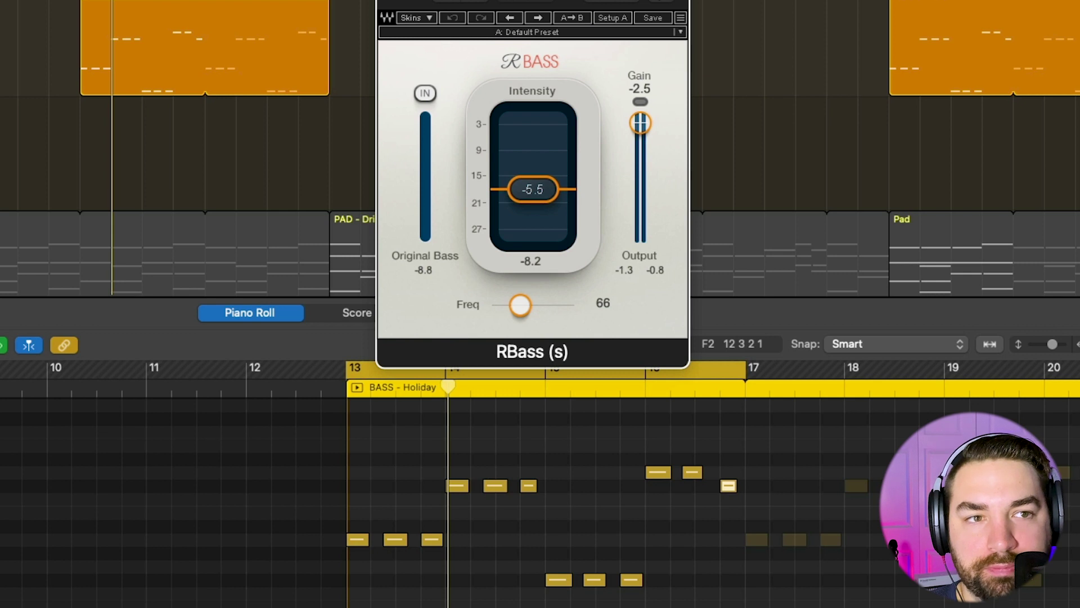
key(super+w)
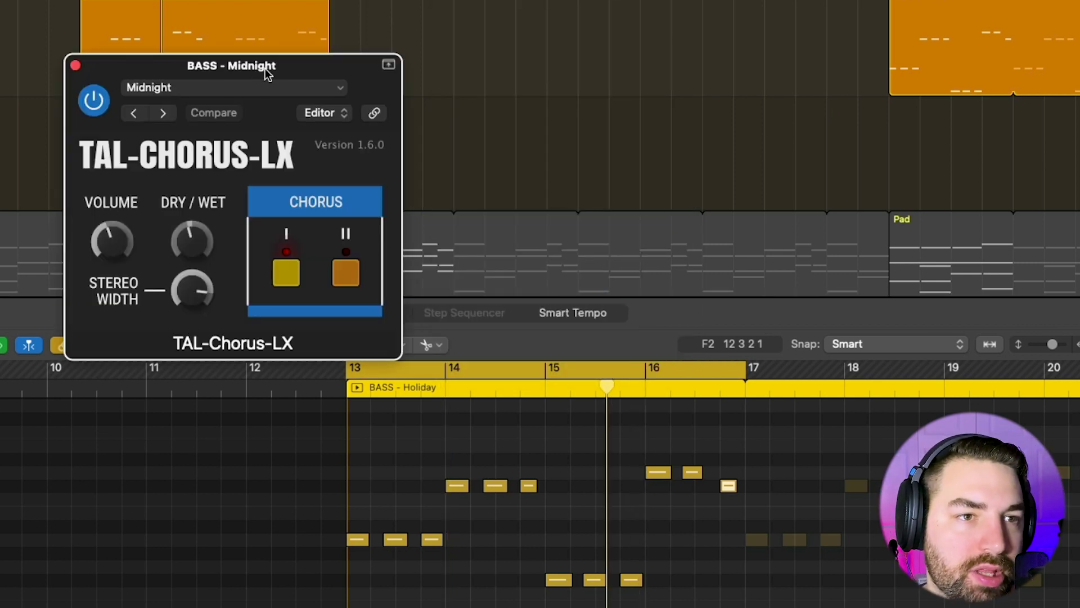
- Move TAL-Chorus-LX aside and briefly bypass it on BASS - Midnight before turning it back on
drag(265, 68, 555, 30)
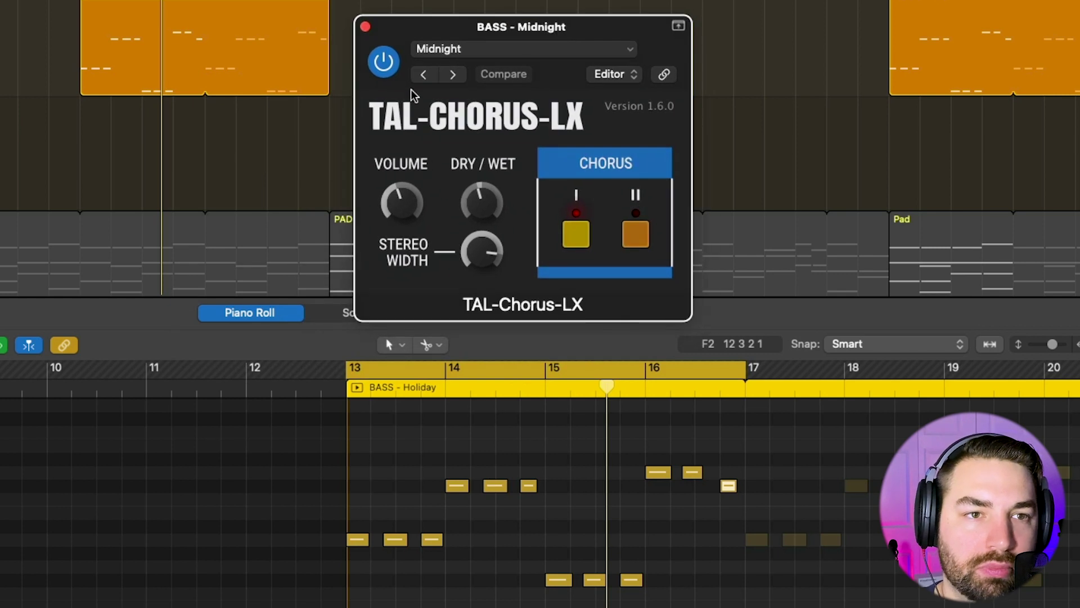
click(392, 72)
drag(400, 27, 444, 11)
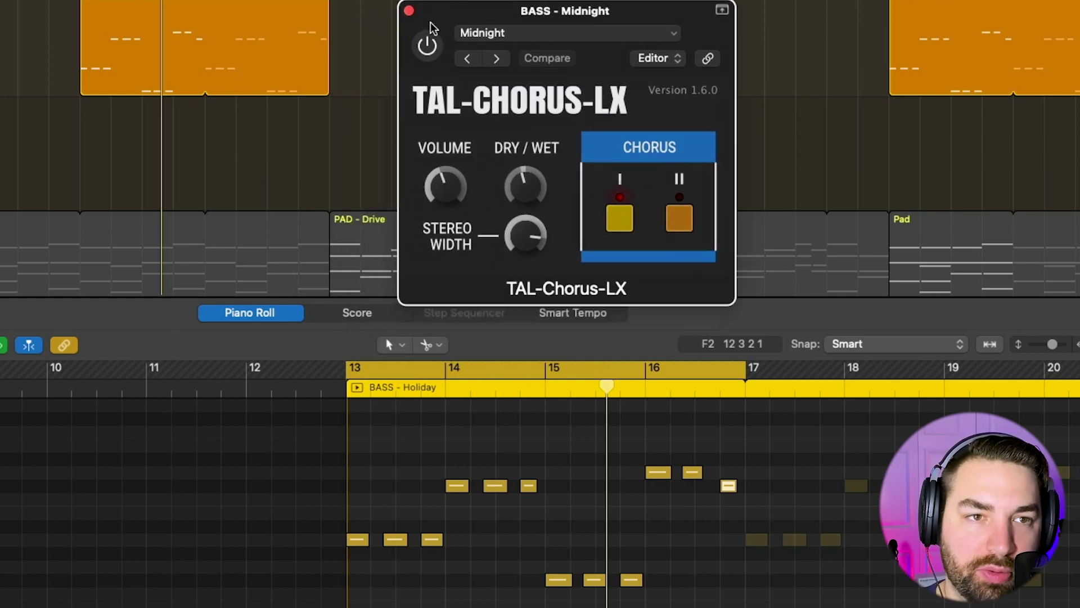
click(429, 47)
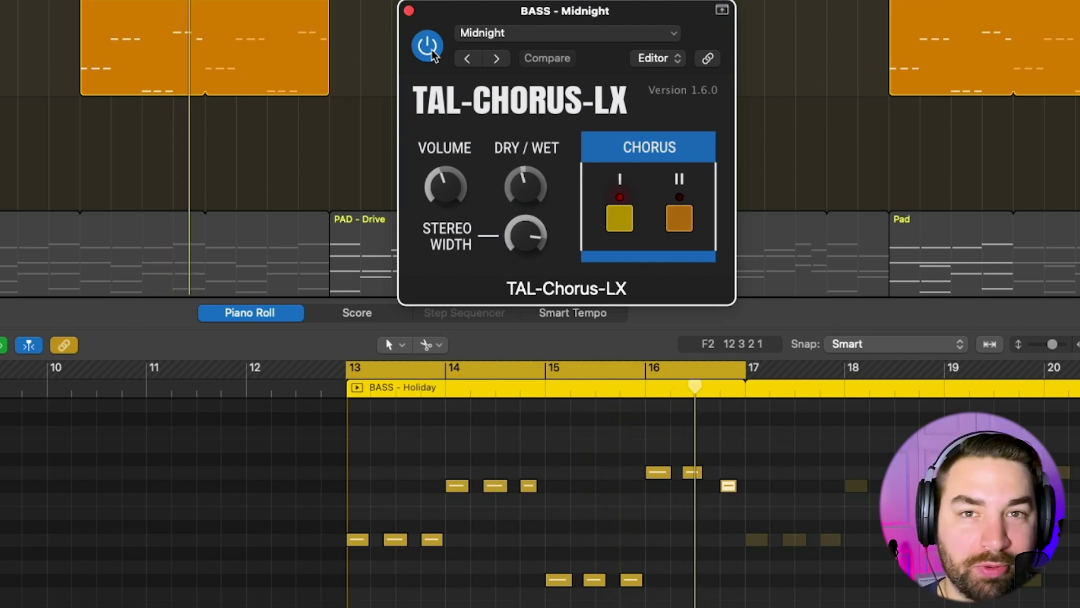
- Close the chorus window and scroll the view over to BASS - Odd Look
click(409, 11)
scroll(138, 36, up, 5)
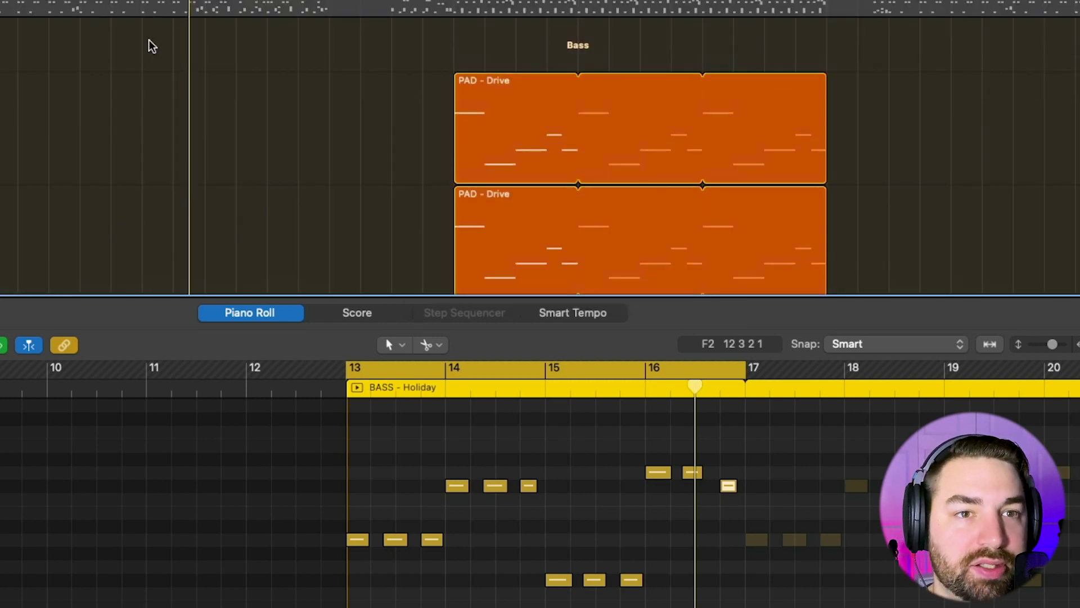
scroll(166, 50, down, 4)
scroll(242, 89, right, 5)
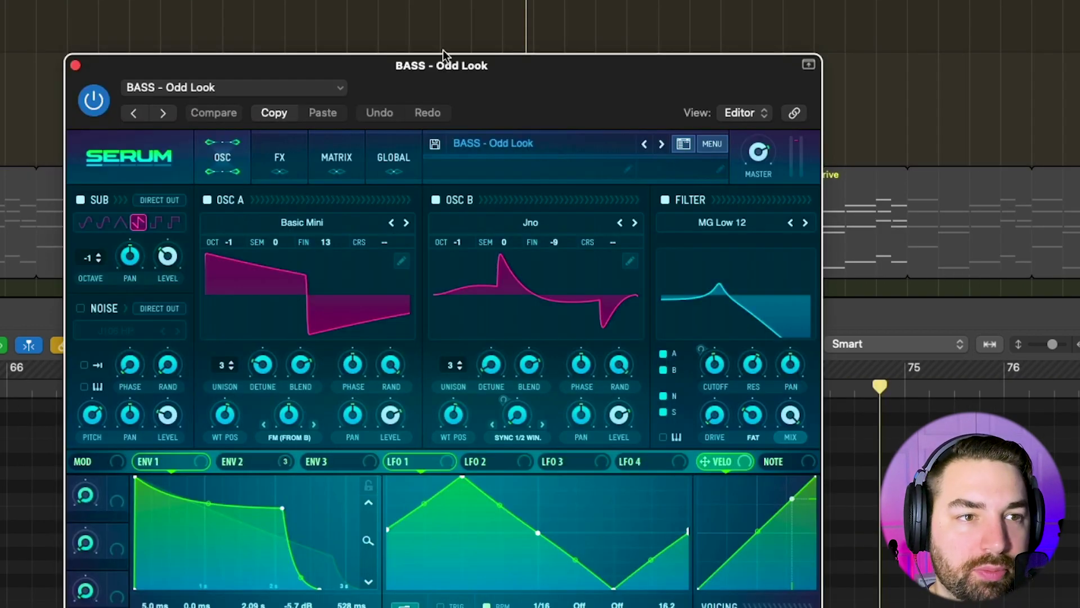
- Open the full Serum editor on BASS - Odd Look and browse its presets into Outrun
drag(443, 53, 334, 0)
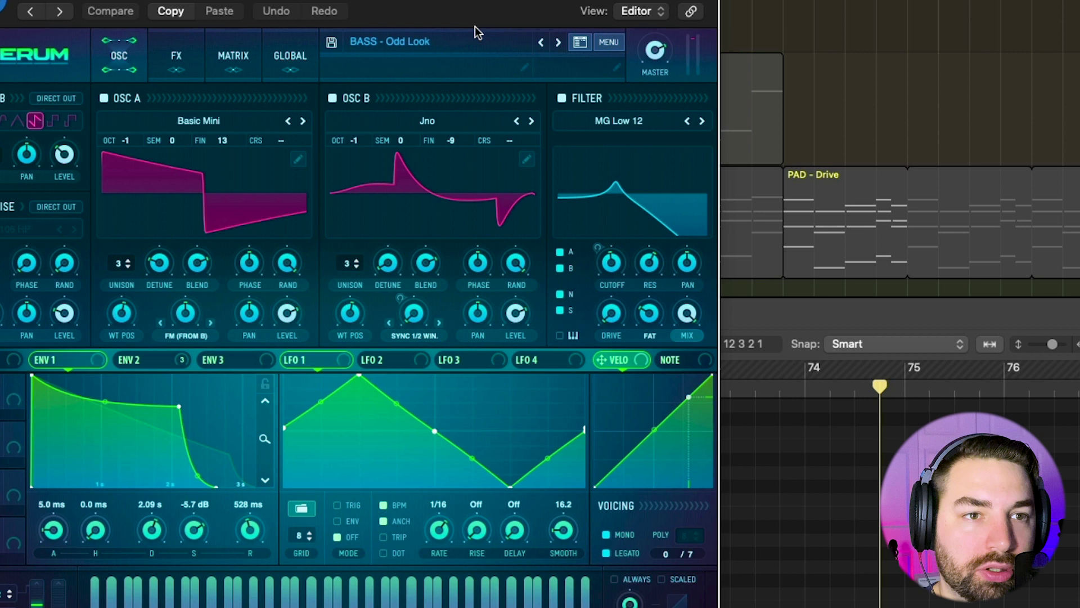
click(439, 43)
mouse_move(425, 437)
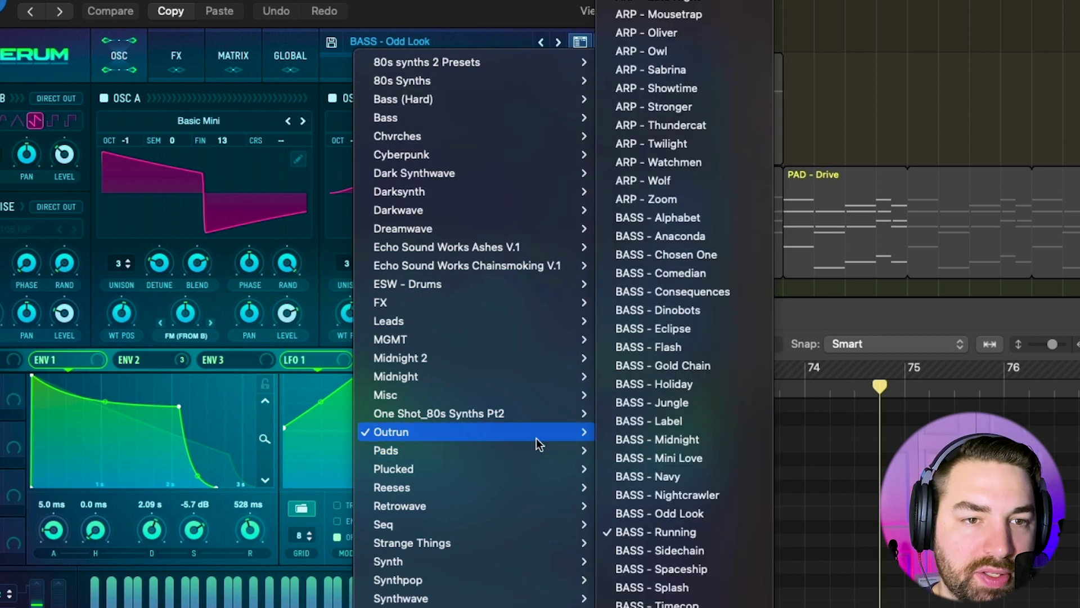
click(656, 532)
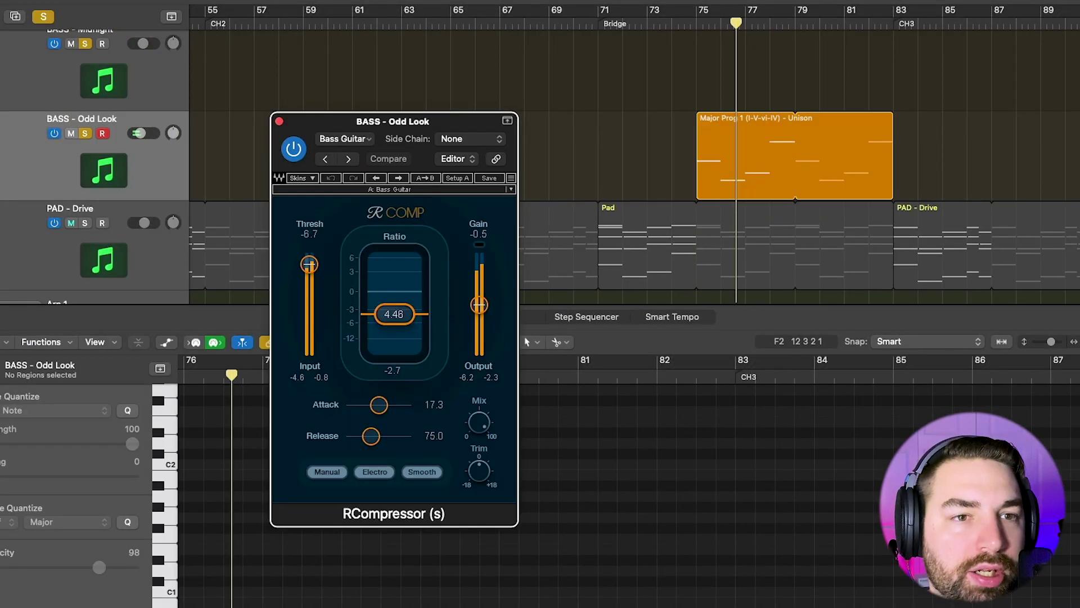
- Close the RCompressor window and reposition the API-560 EQ window
drag(323, 123, 350, 74)
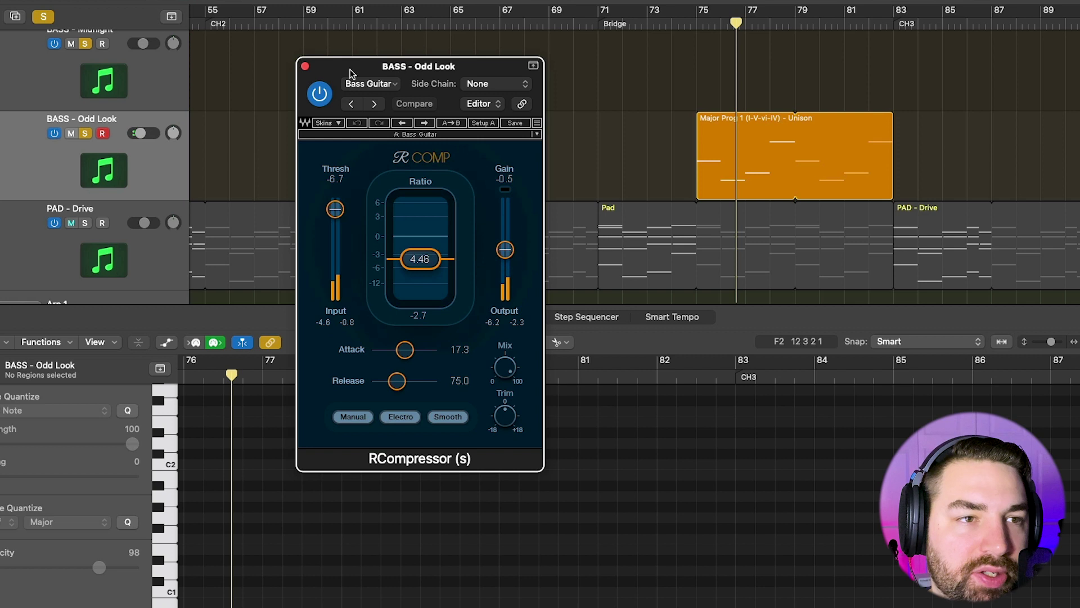
click(305, 67)
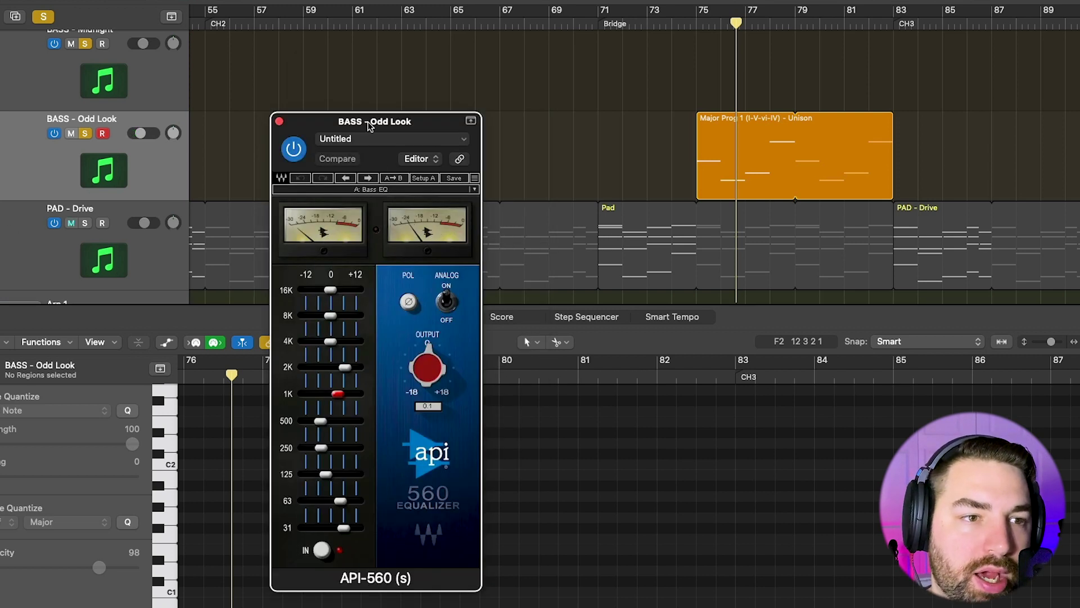
drag(366, 113, 412, 70)
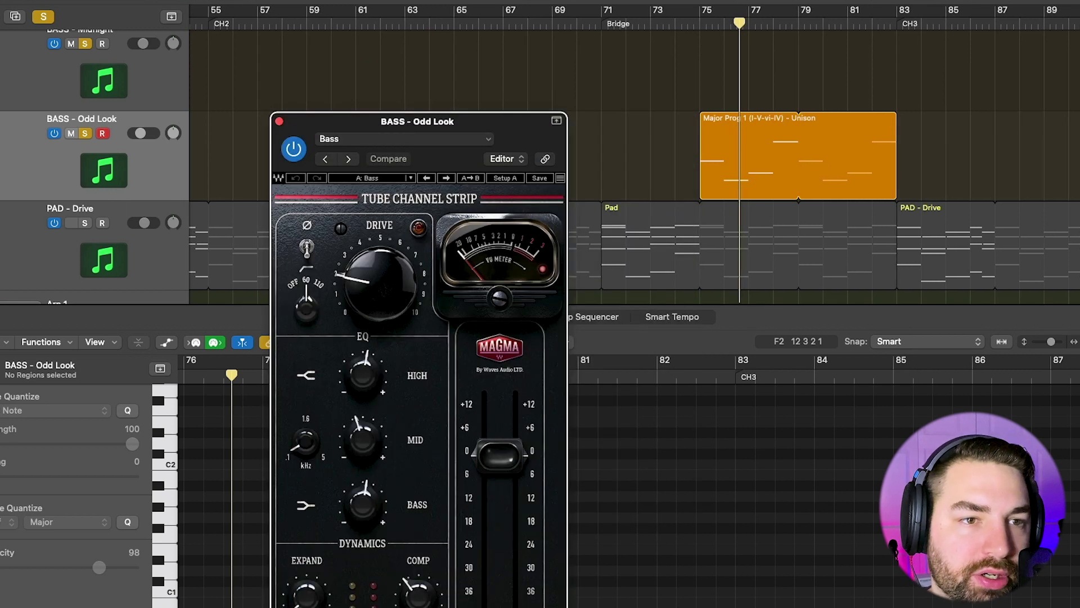
- Bring the whole Magma Channel Strip into view and adjust its COMP knob
drag(499, 138, 513, 32)
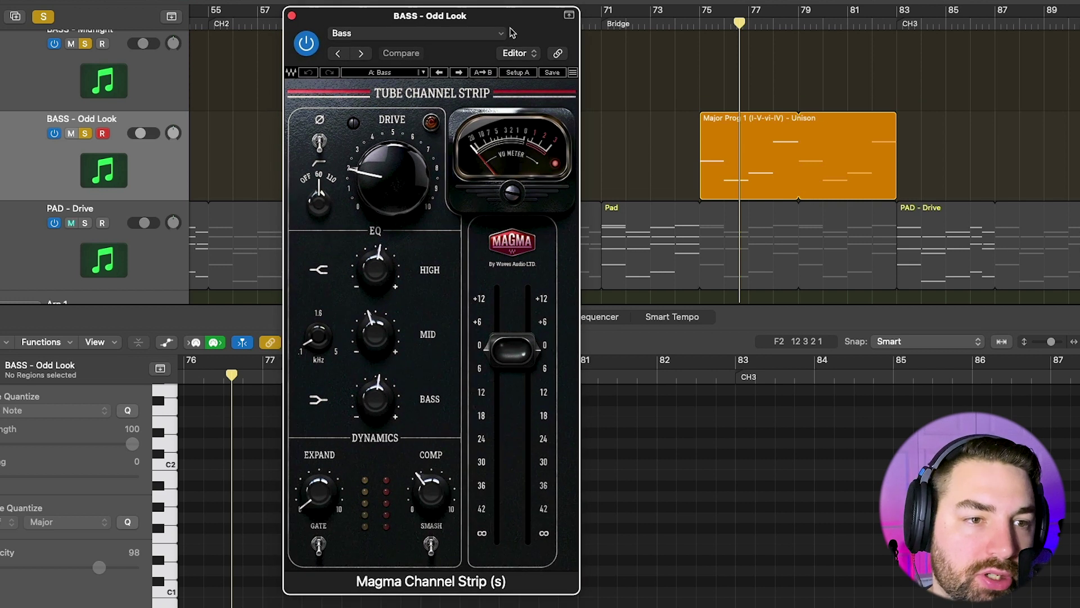
mouse_move(382, 181)
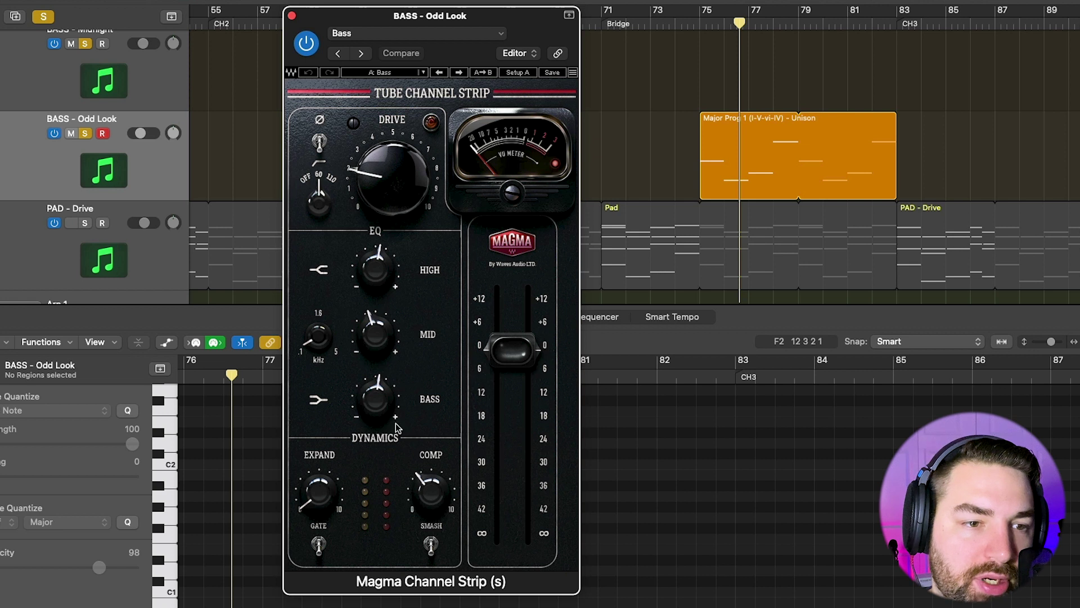
drag(445, 488, 432, 494)
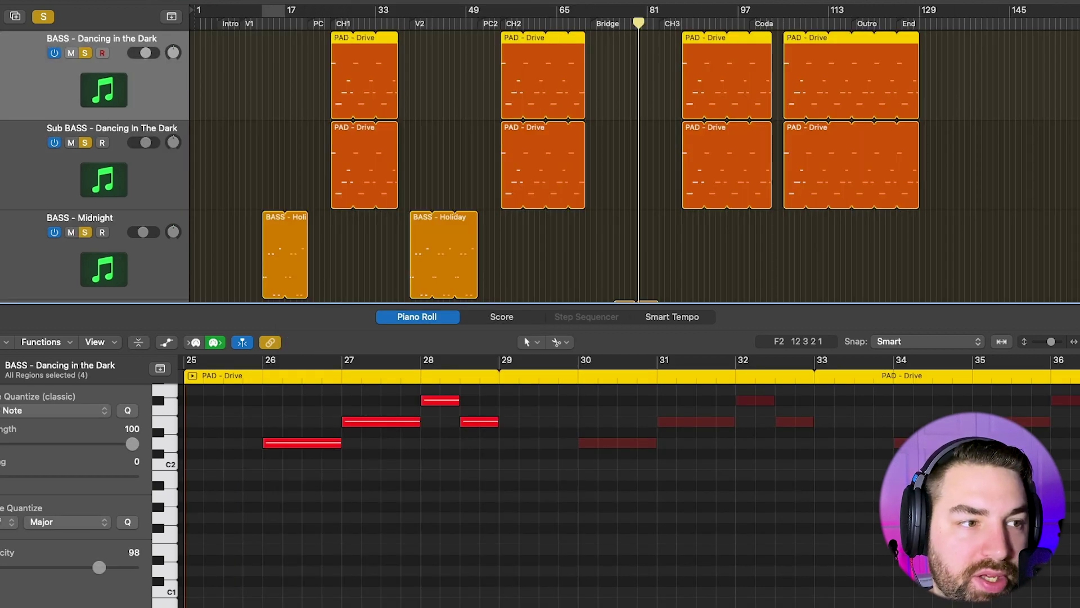
- Inspect and close the Bass bus VEQ3 EQ, then bring up OneKnob Driver centred on screen
scroll(512, 39, up, 5)
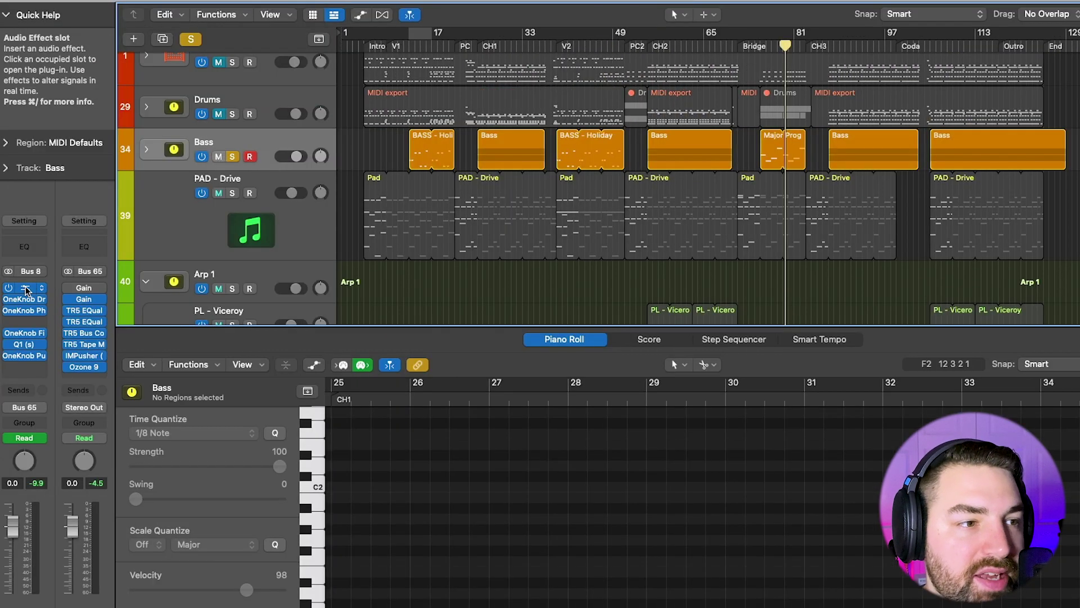
click(26, 288)
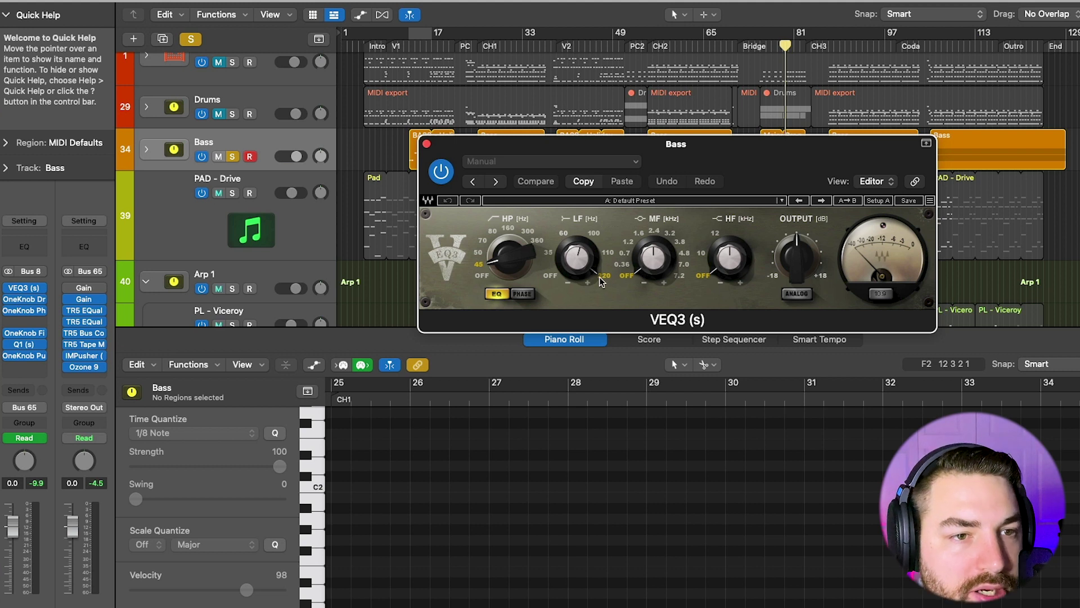
click(426, 144)
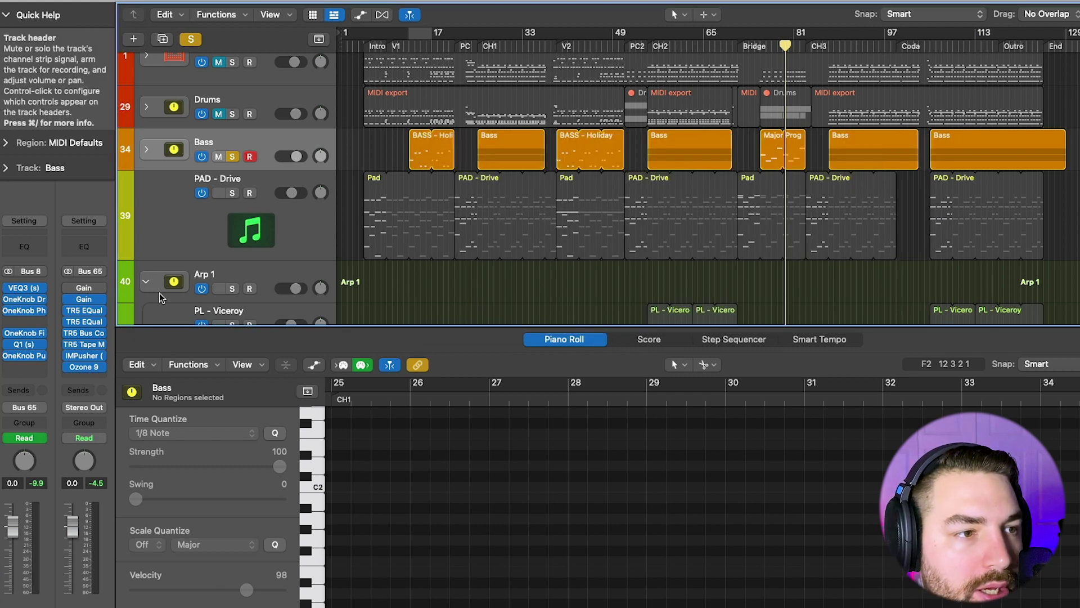
click(24, 299)
drag(847, 266, 666, 195)
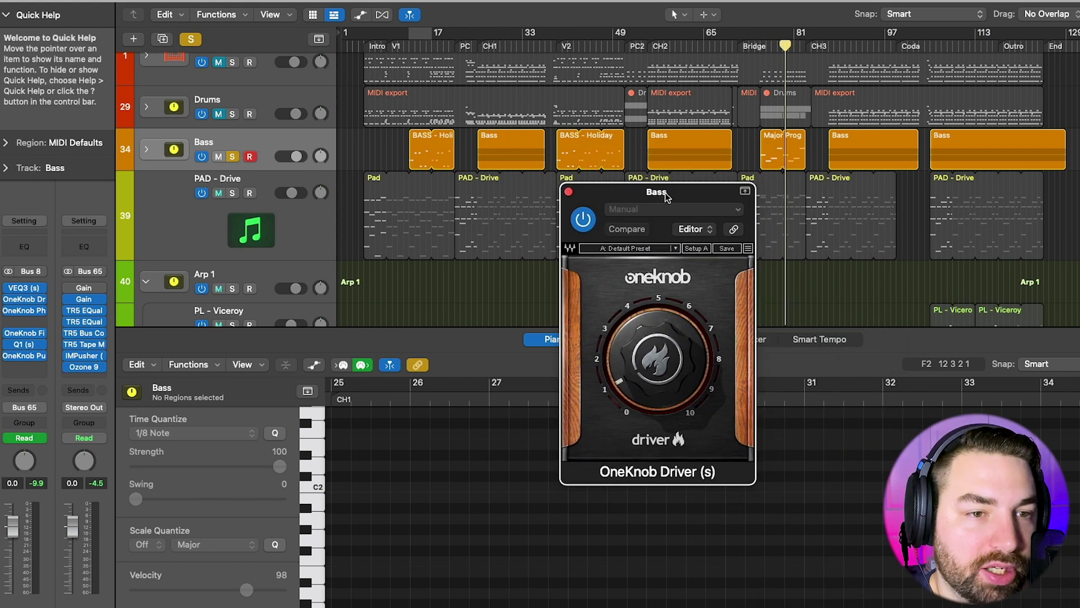
- Bypass-check the OneKnob Driver, close it, and move the Phatter window lower
click(583, 220)
click(583, 220)
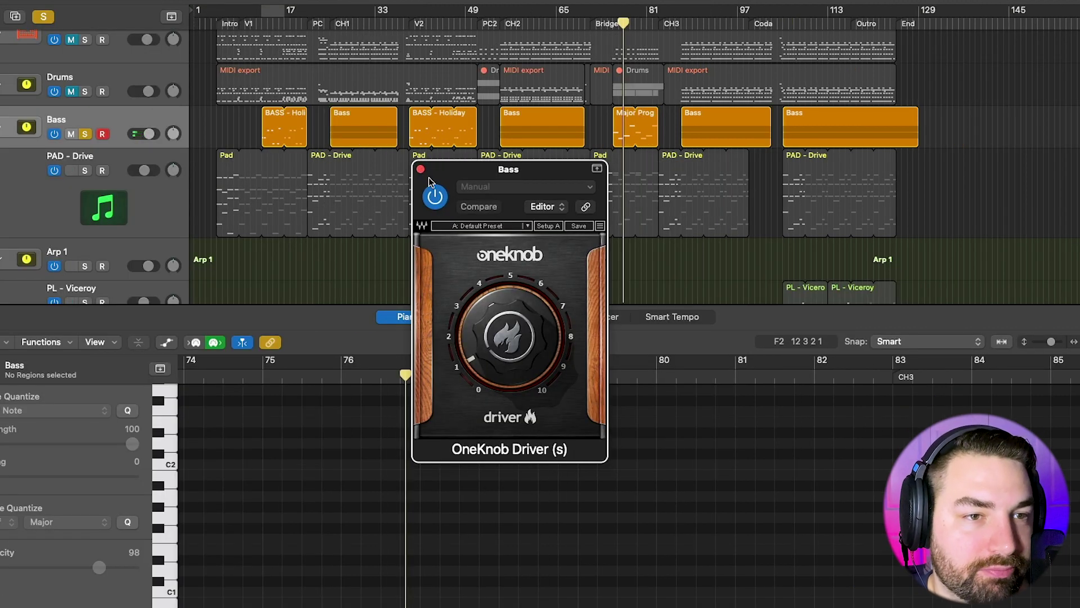
click(420, 169)
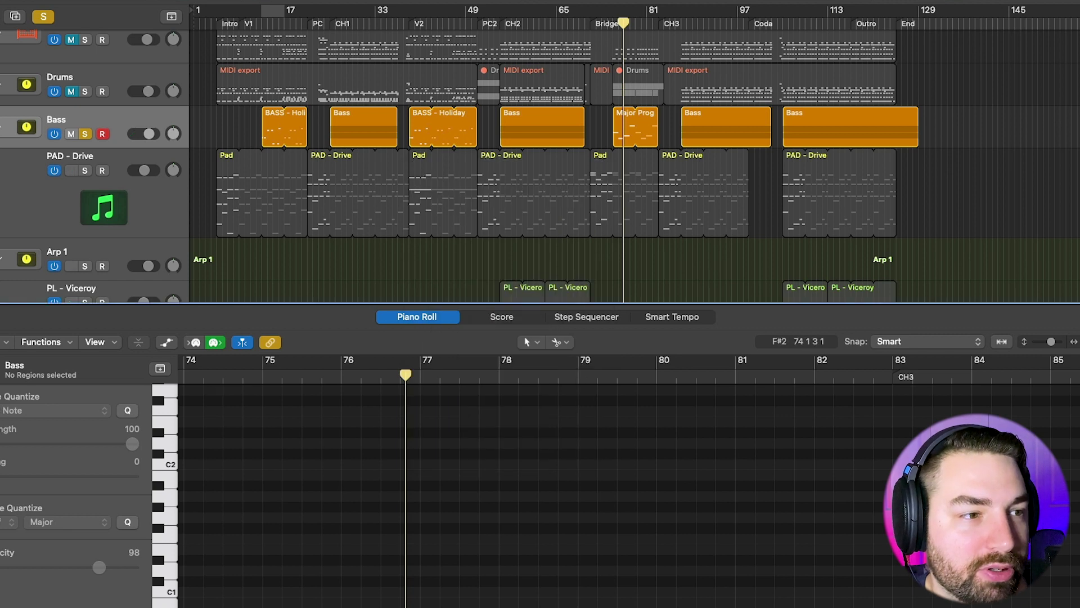
drag(475, 149, 509, 228)
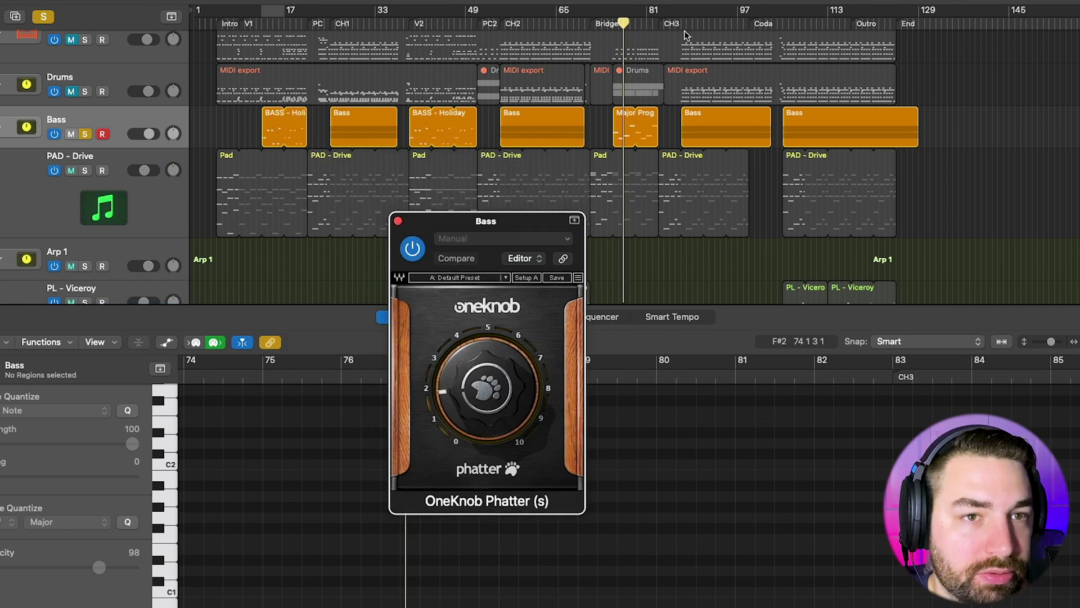
- Compare OneKnob Phatter bypassed during playback, re-enable and close it, then open OneKnob Filter
click(413, 245)
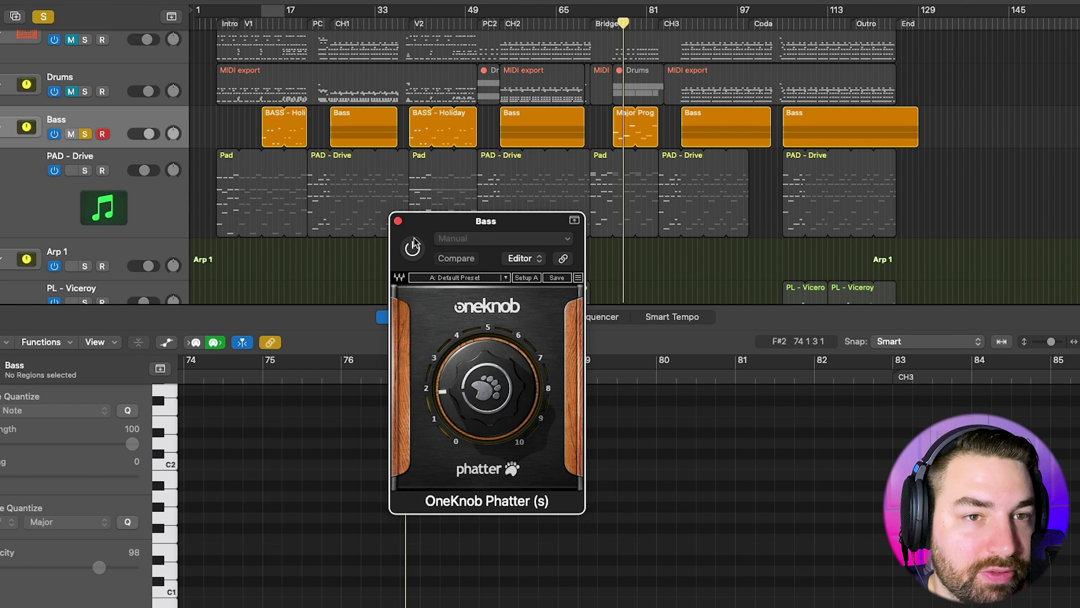
key(space)
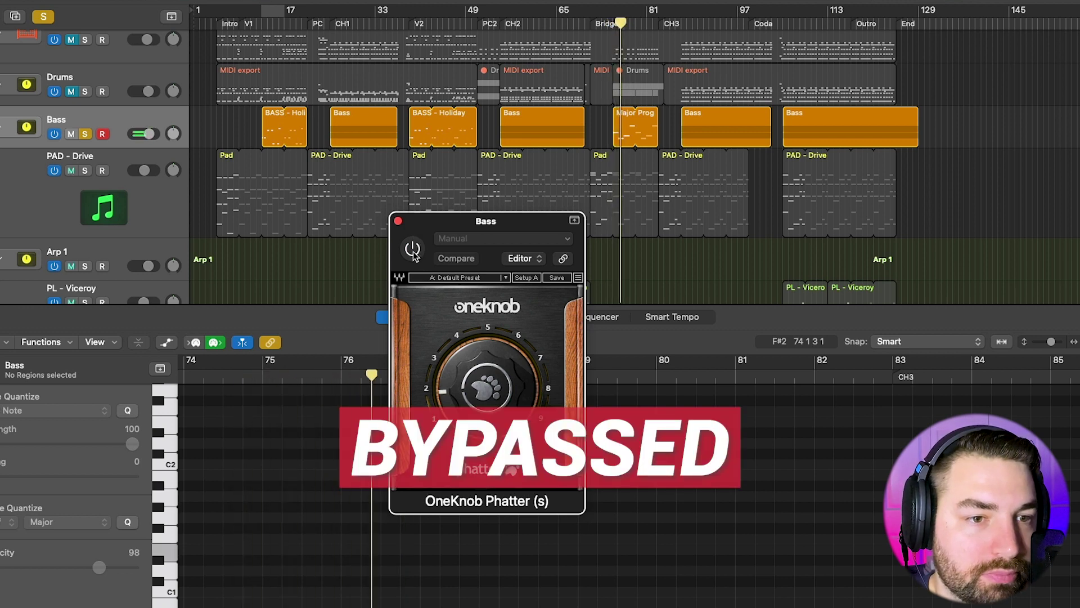
click(413, 250)
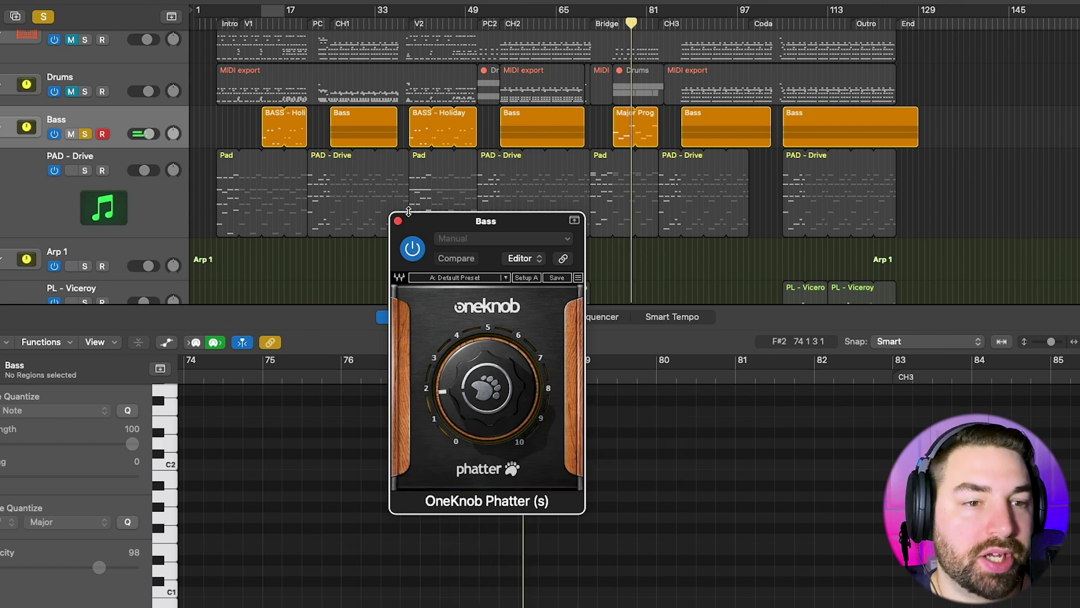
drag(453, 221, 617, 212)
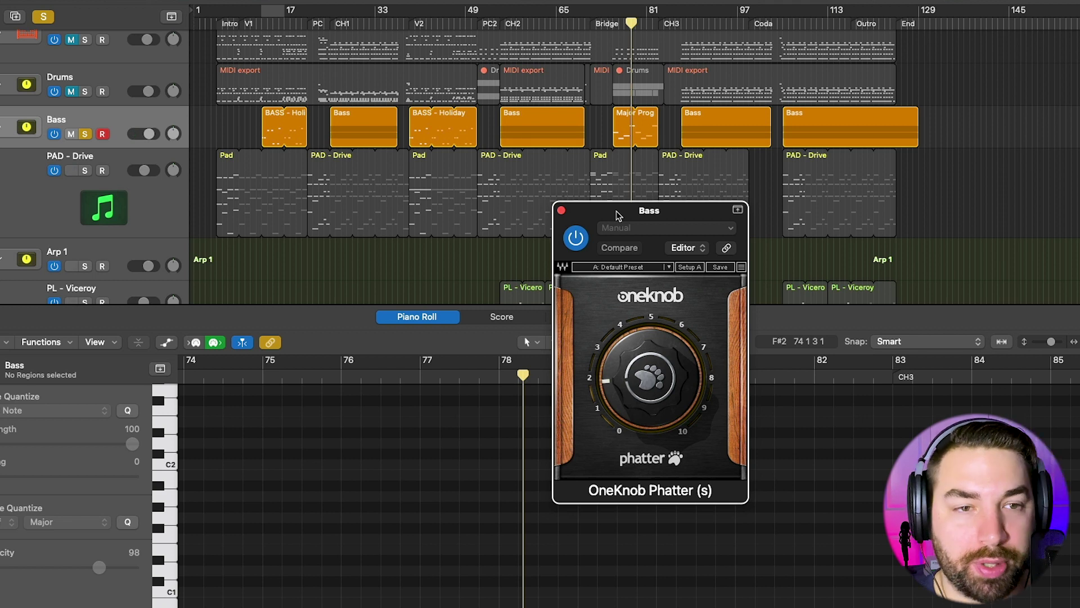
click(561, 210)
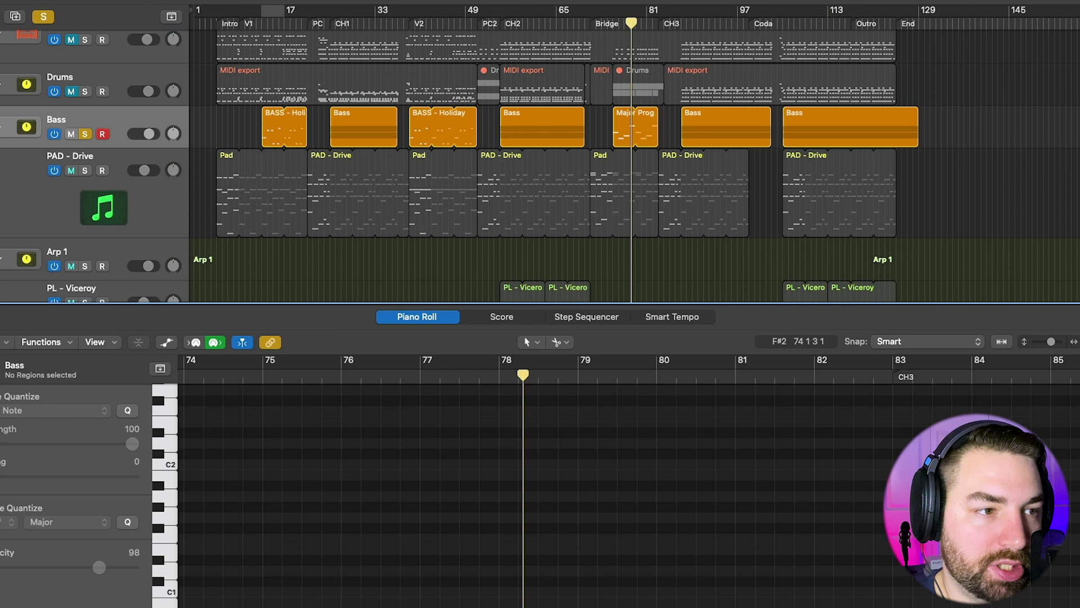
click(279, 119)
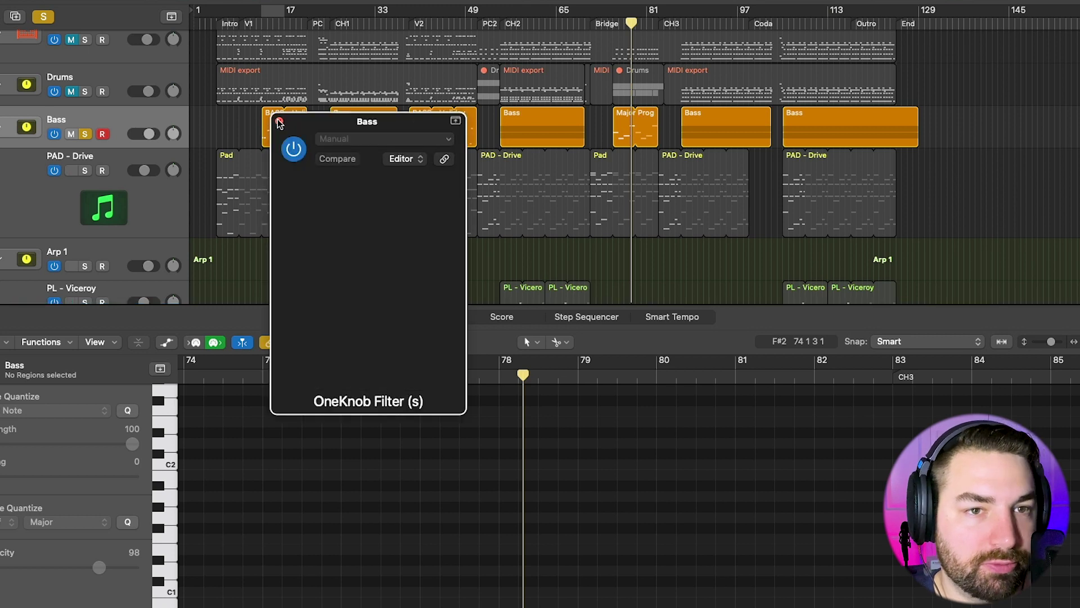
- Show automation with the Bass track's 7 OneKnob Pum: Pump curve, then close the Pumper window
key(a)
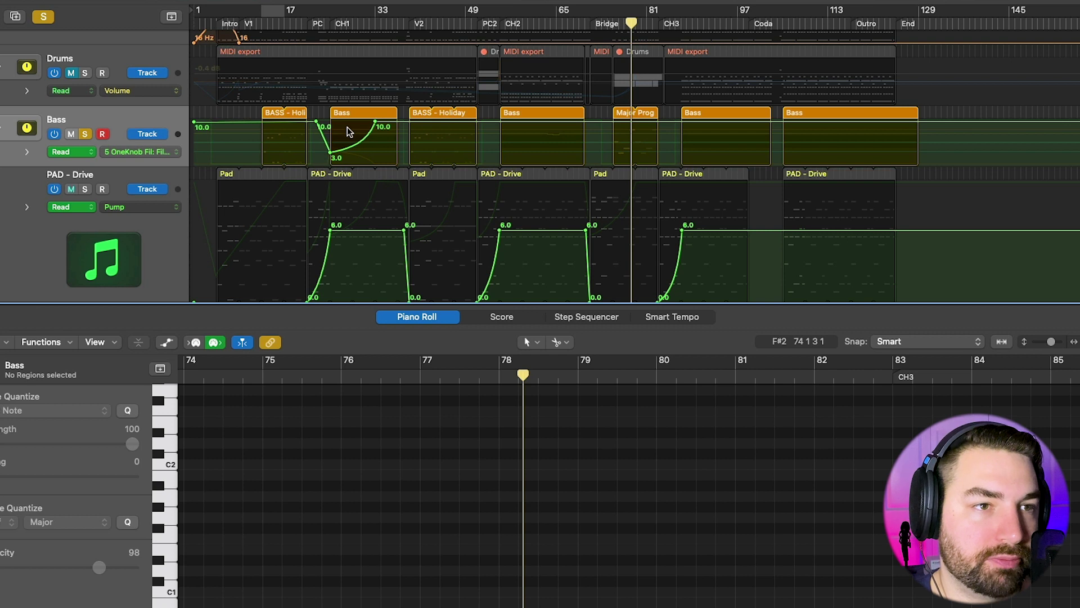
key(a)
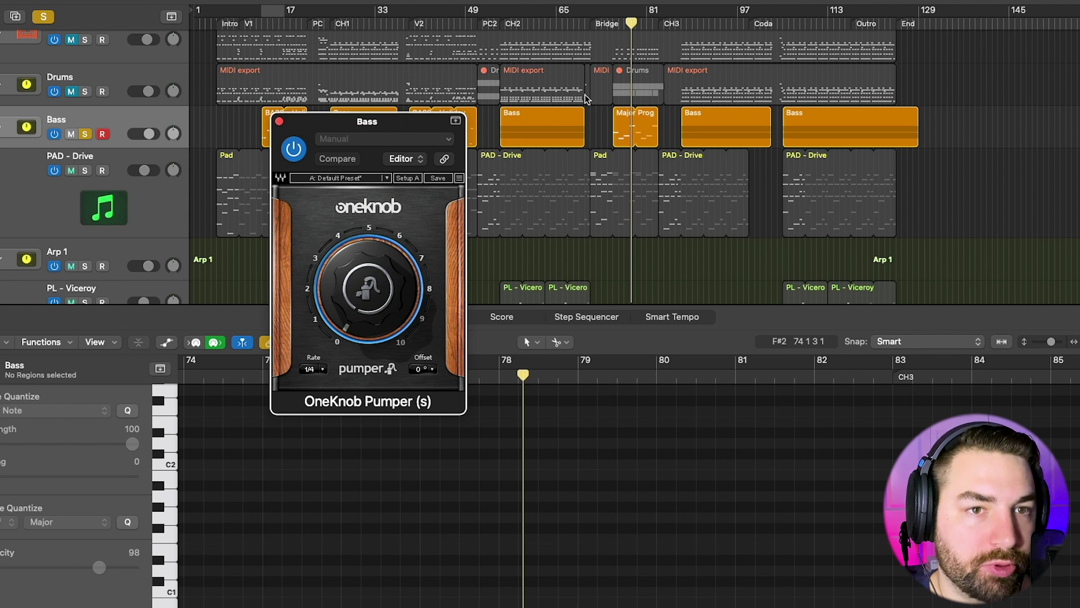
key(a)
click(120, 152)
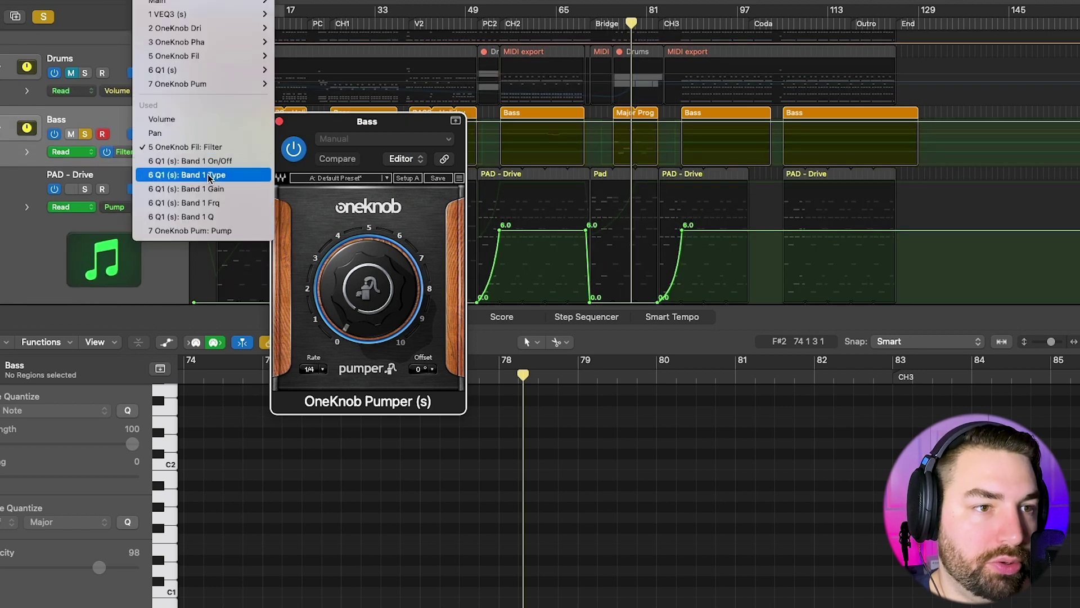
click(189, 230)
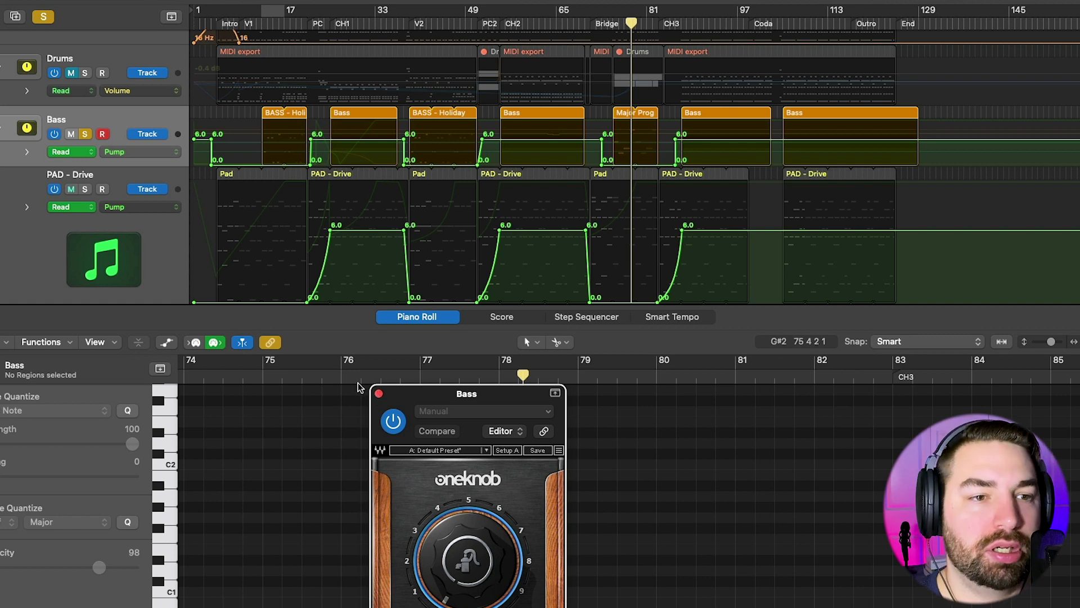
click(378, 393)
scroll(509, 255, down, 2)
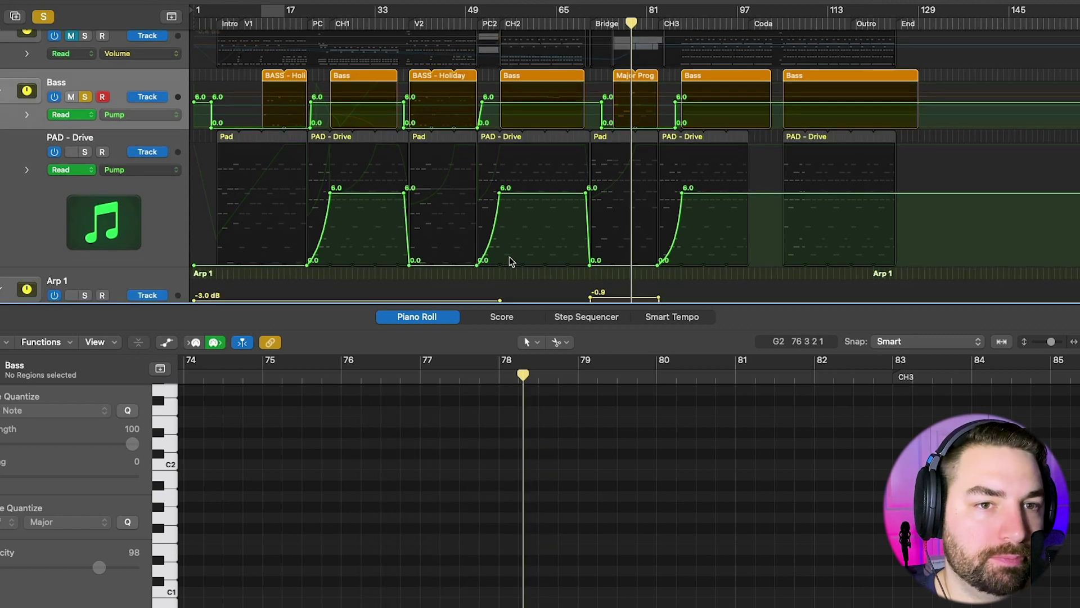